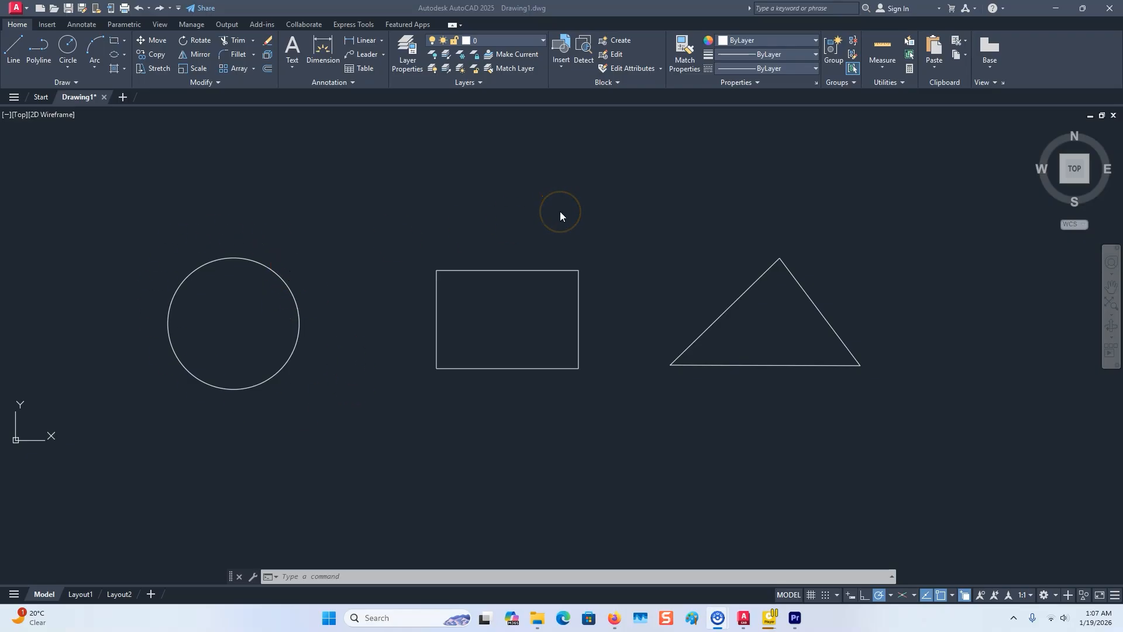
# Try stretching the rectangle polyline by its upper-right corner and its bottom edge, and undo both grip edits.
pyautogui.click(285, 283)
pyautogui.click(283, 278)
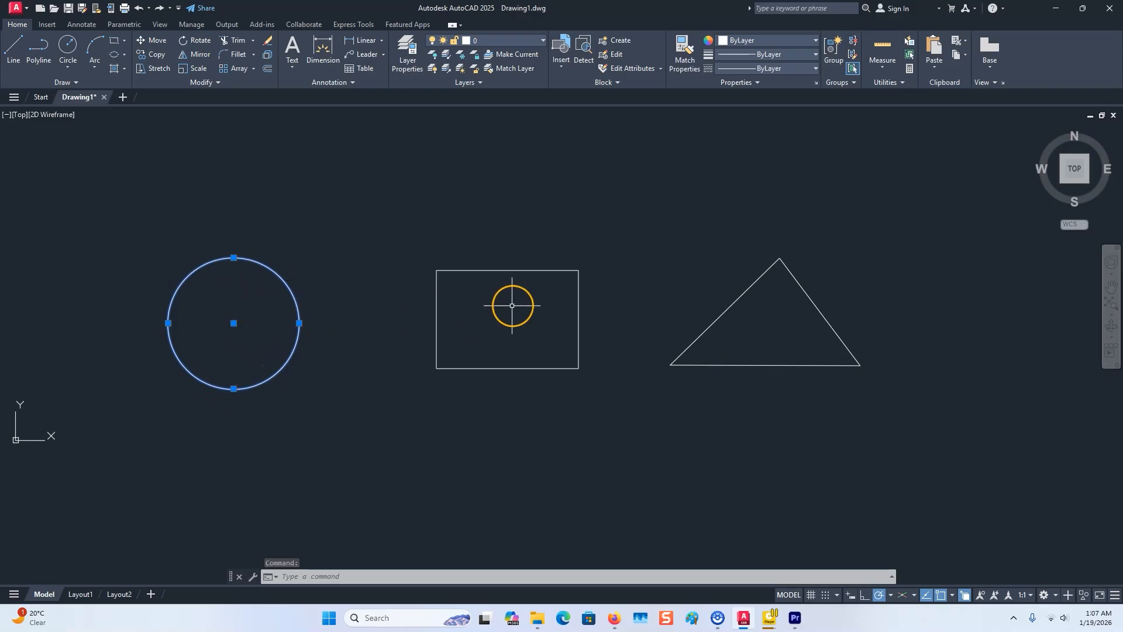
pyautogui.click(501, 270)
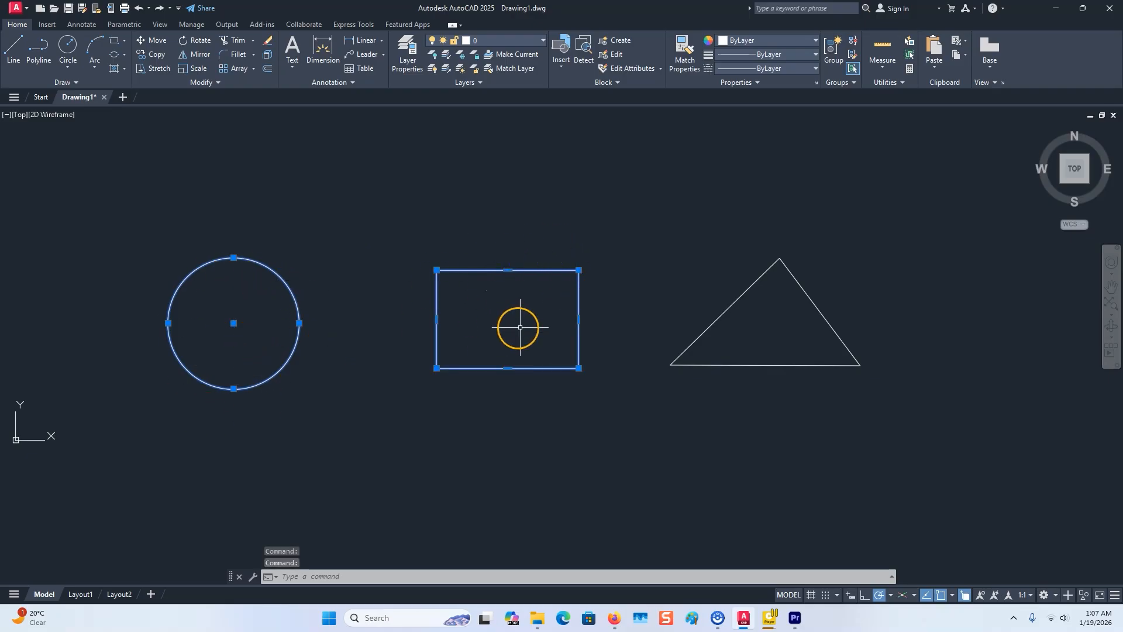
pyautogui.click(578, 270)
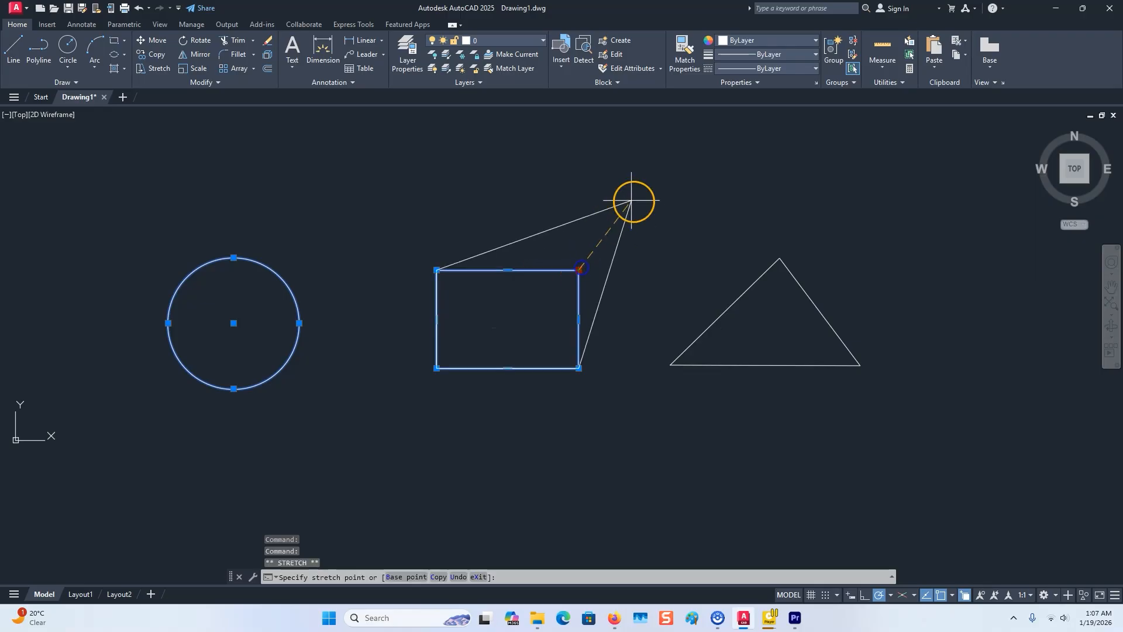
pyautogui.click(591, 207)
pyautogui.click(512, 371)
pyautogui.click(517, 414)
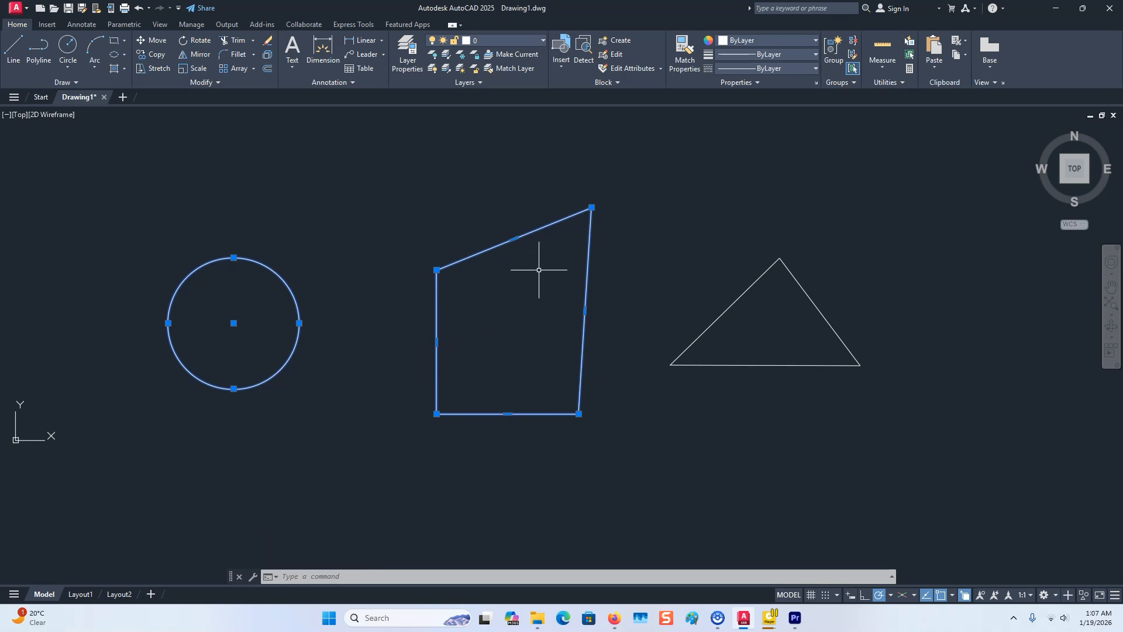
pyautogui.hotkey('ctrl', 'z')
pyautogui.hotkey('ctrl', 'z')
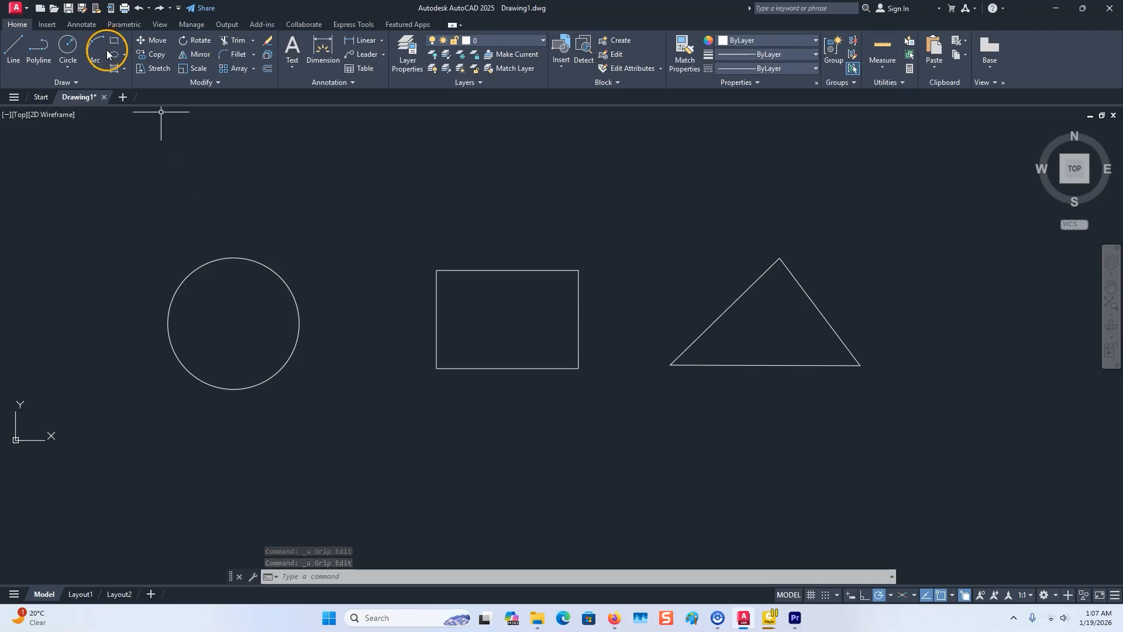
# Convert the circle into a region with the Region command.
pyautogui.click(74, 82)
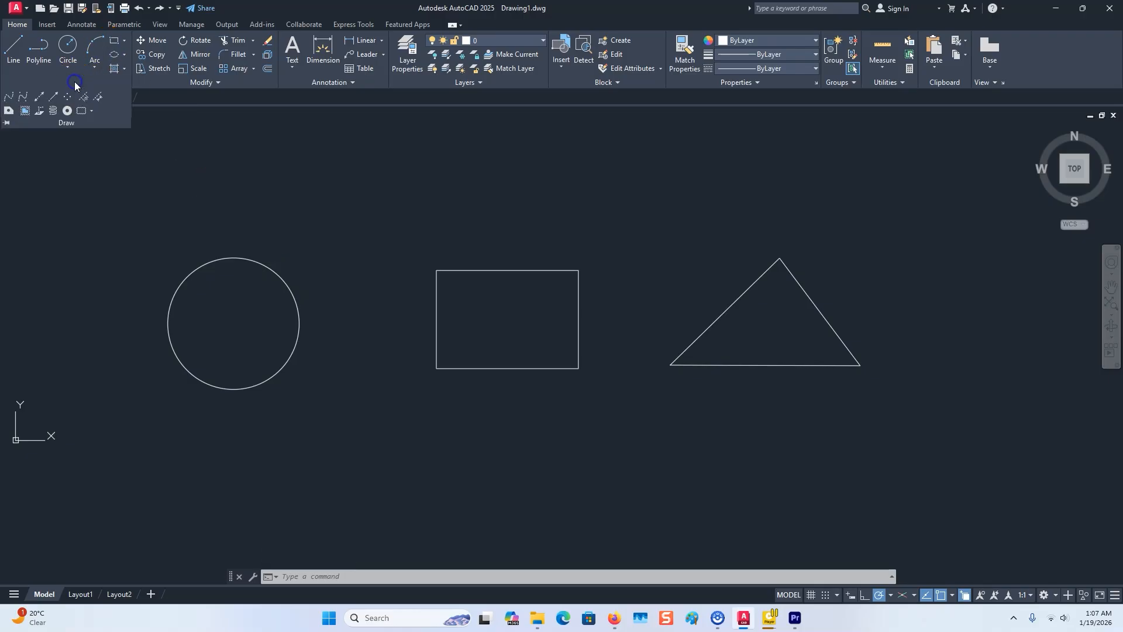
pyautogui.click(8, 111)
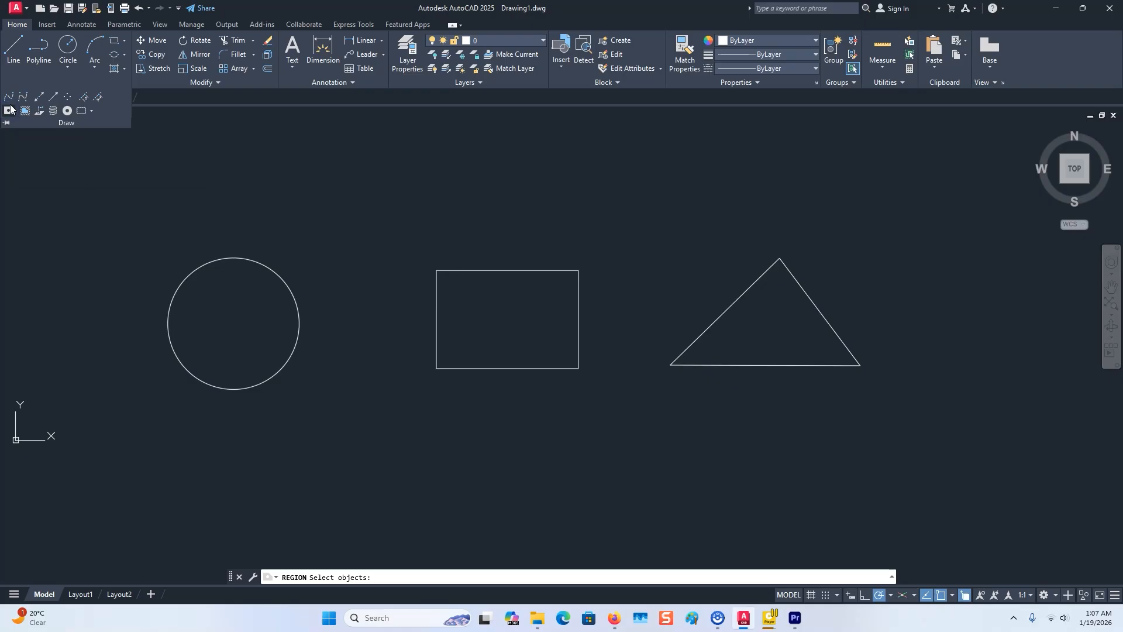
pyautogui.click(280, 278)
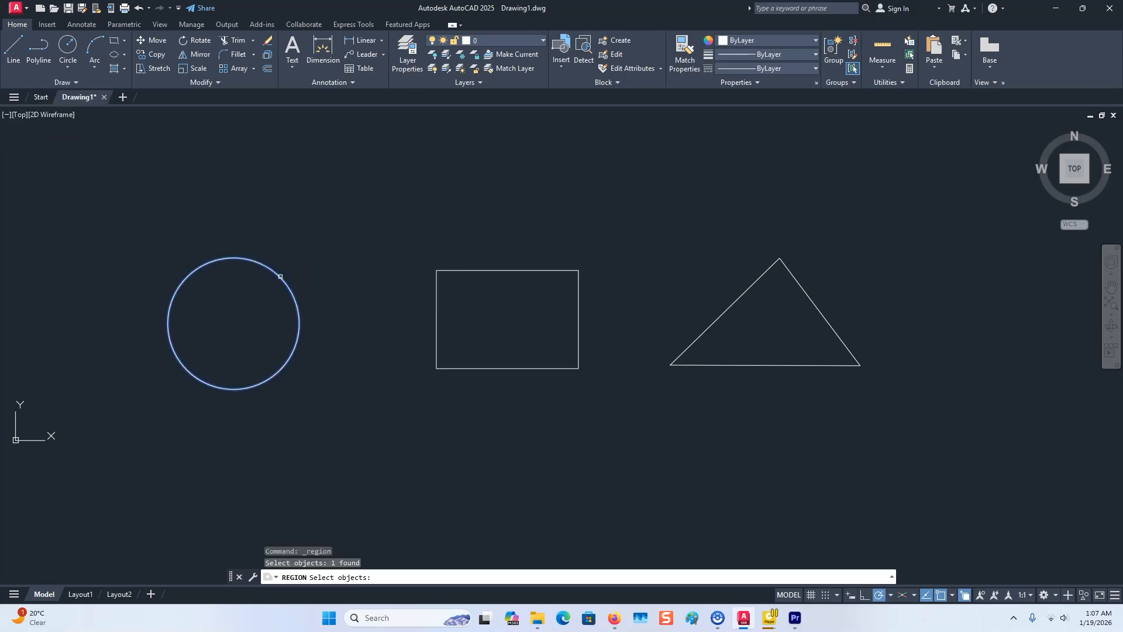
pyautogui.press('Return')
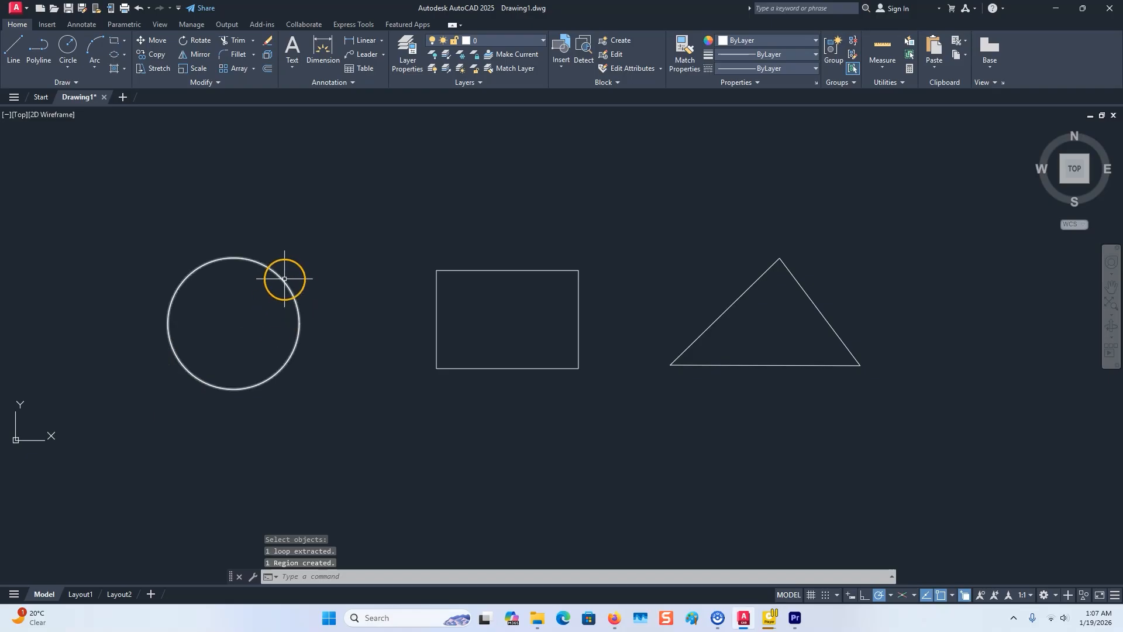
pyautogui.moveTo(284, 277)
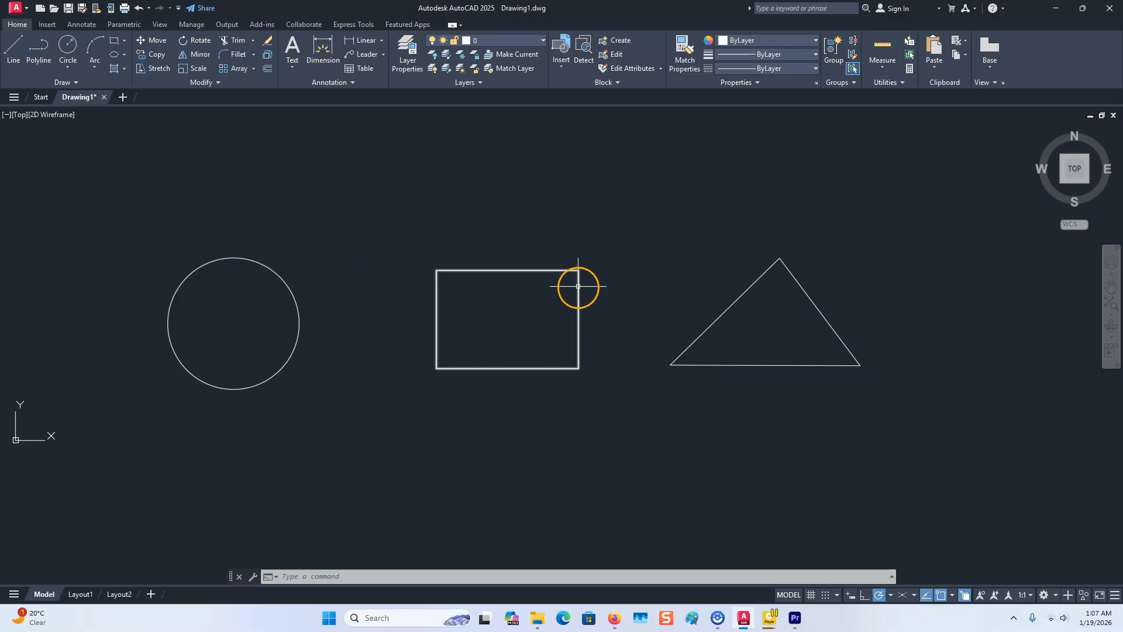
# Convert the rectangle polyline into a region with the Region command.
pyautogui.moveTo(578, 286)
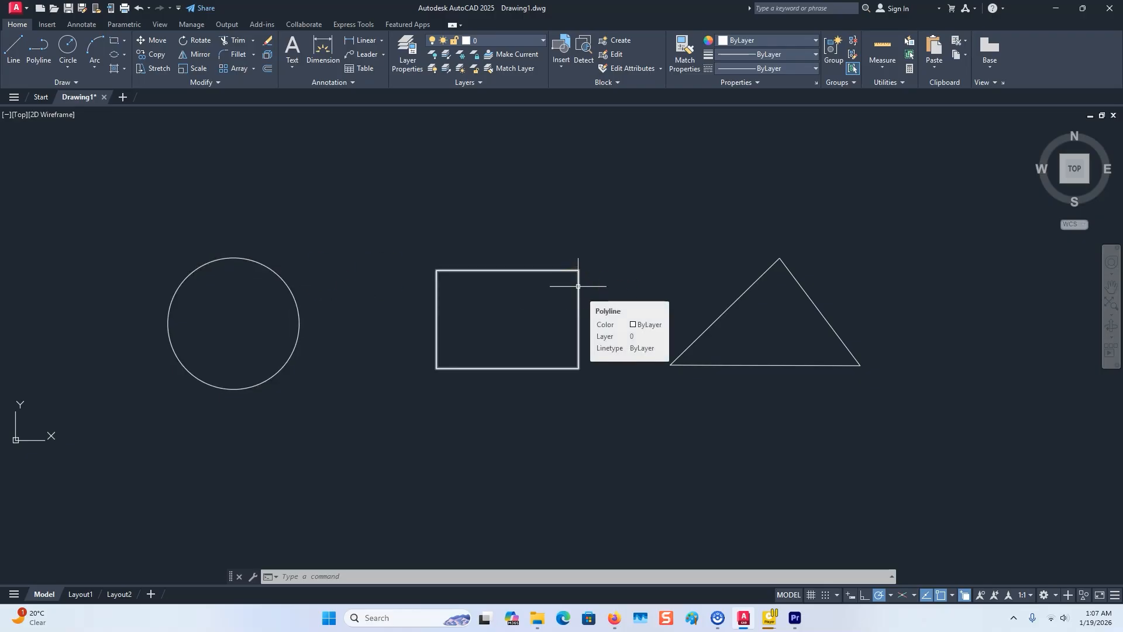
pyautogui.click(80, 86)
pyautogui.click(9, 113)
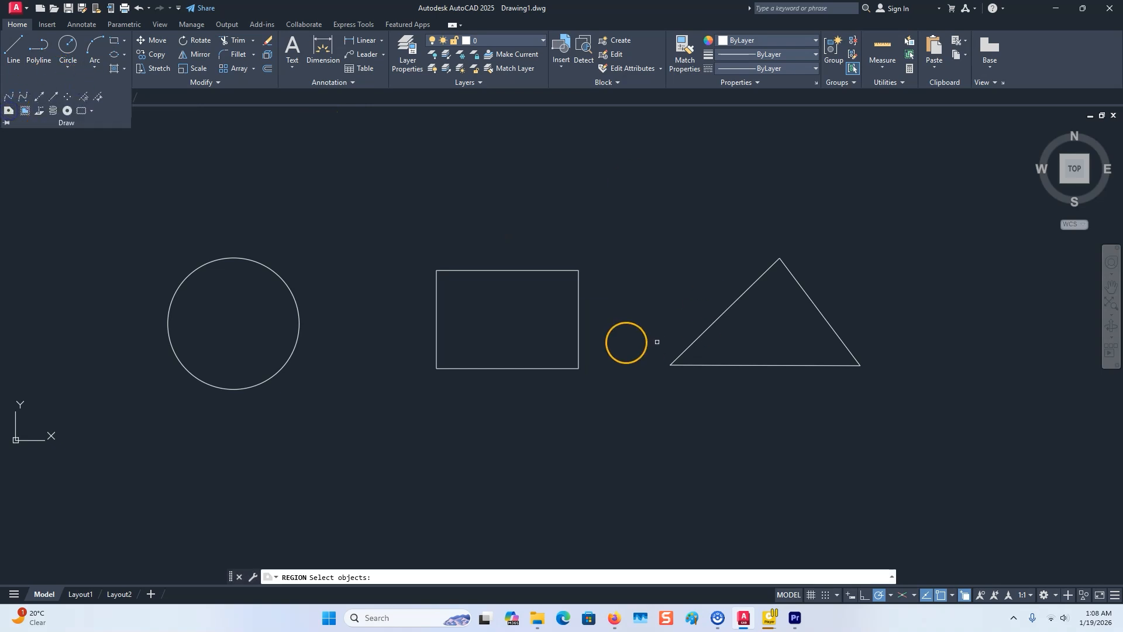
pyautogui.click(578, 305)
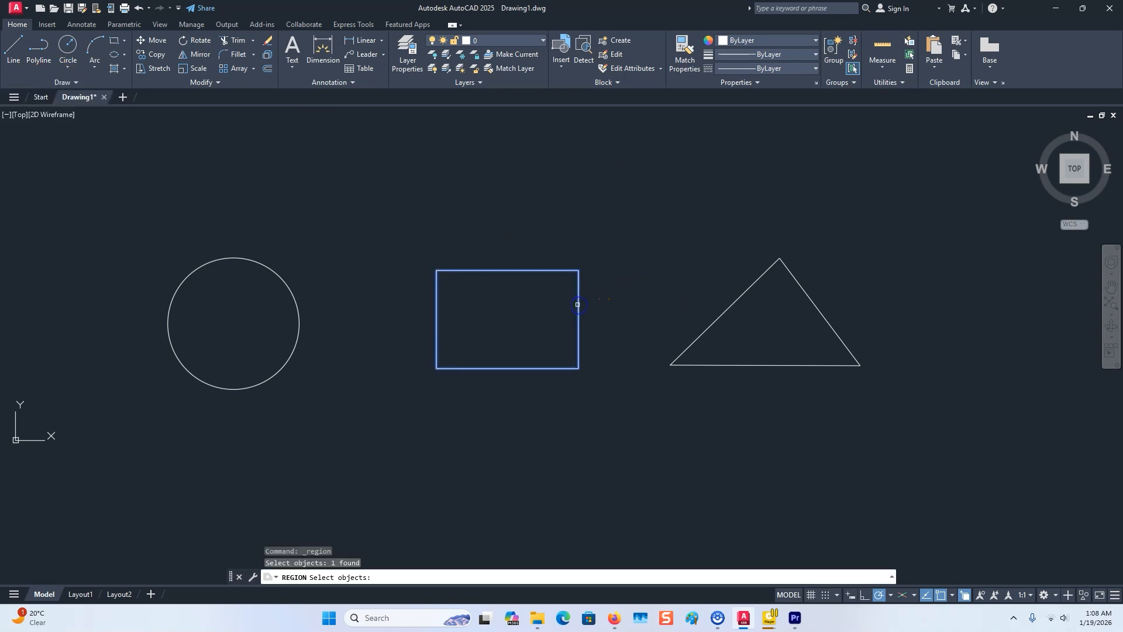
pyautogui.press('Return')
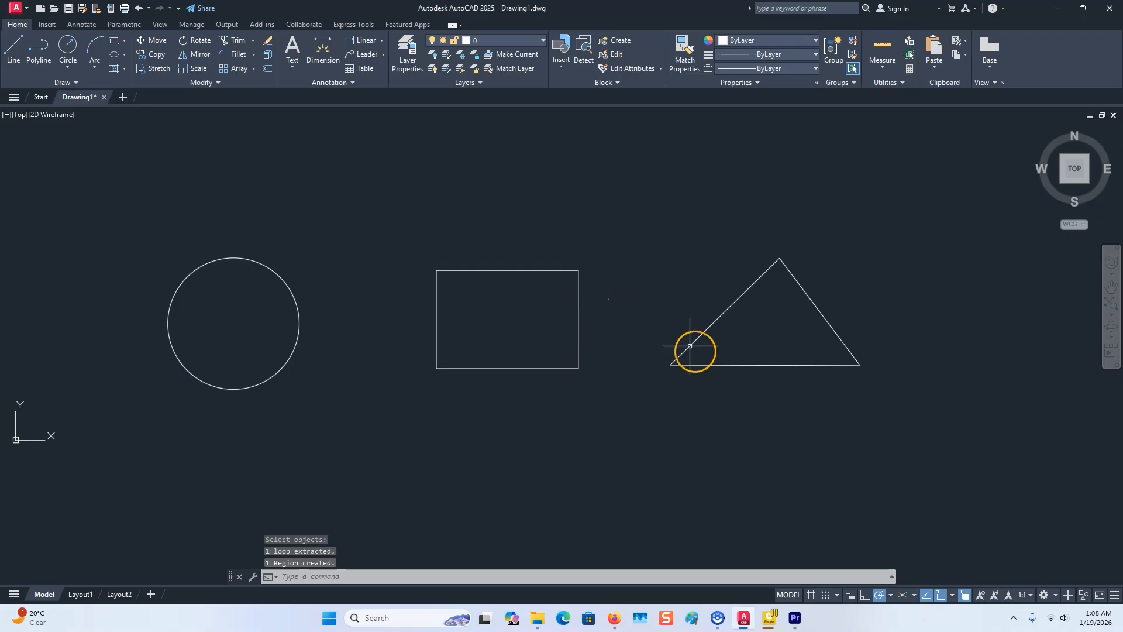
pyautogui.moveTo(579, 287)
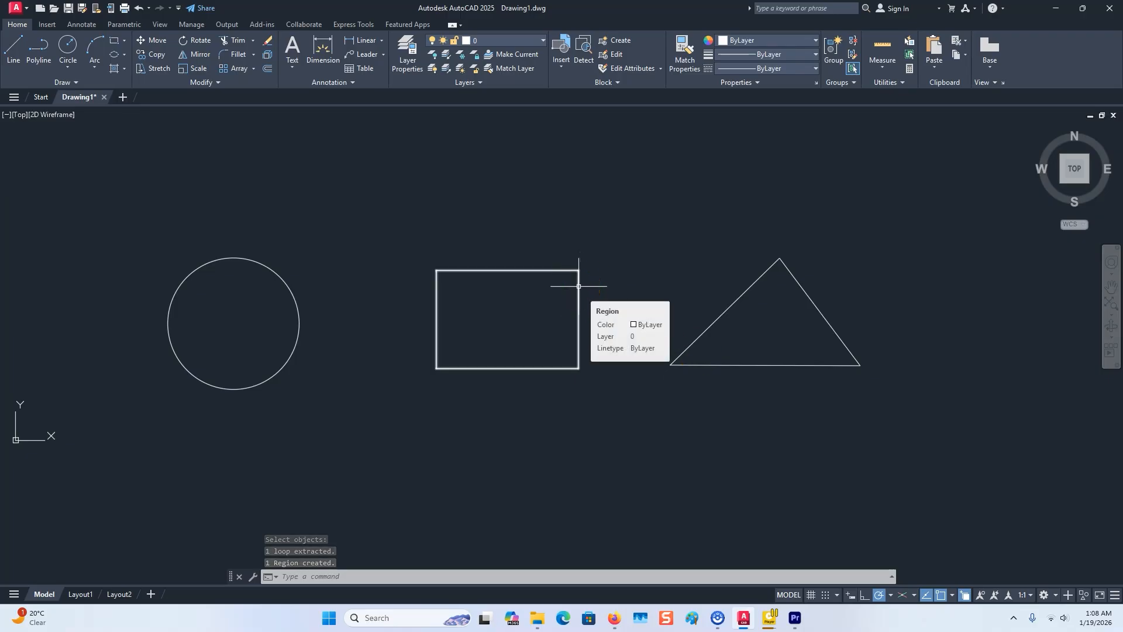
pyautogui.click(955, 444)
pyautogui.press('Escape')
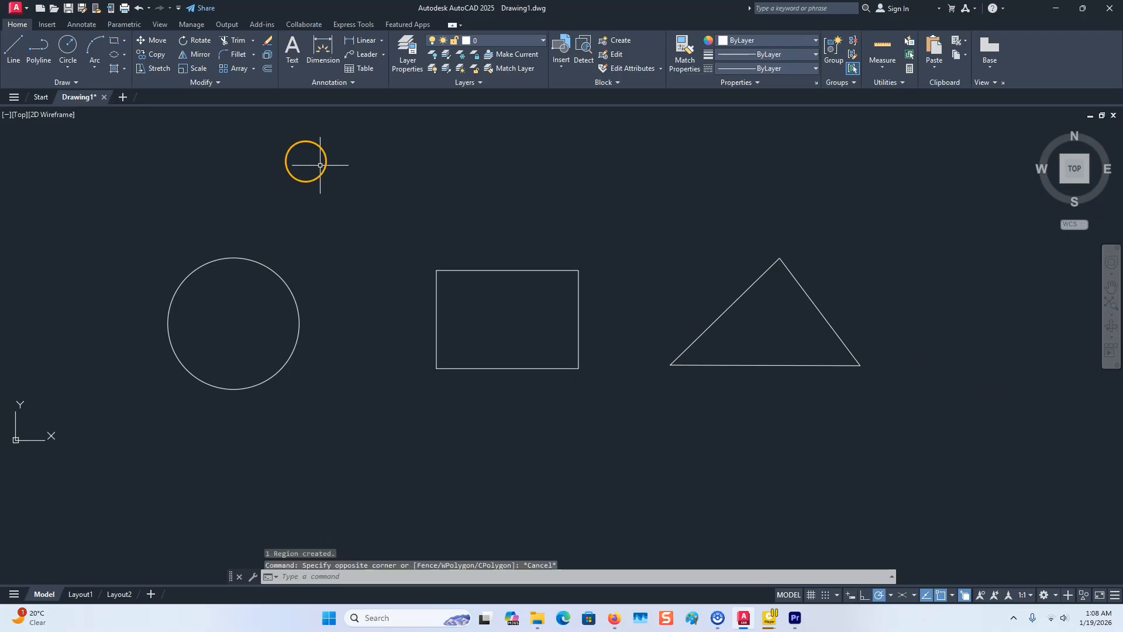
# Convert the three lines of the triangle into a single region.
pyautogui.click(66, 82)
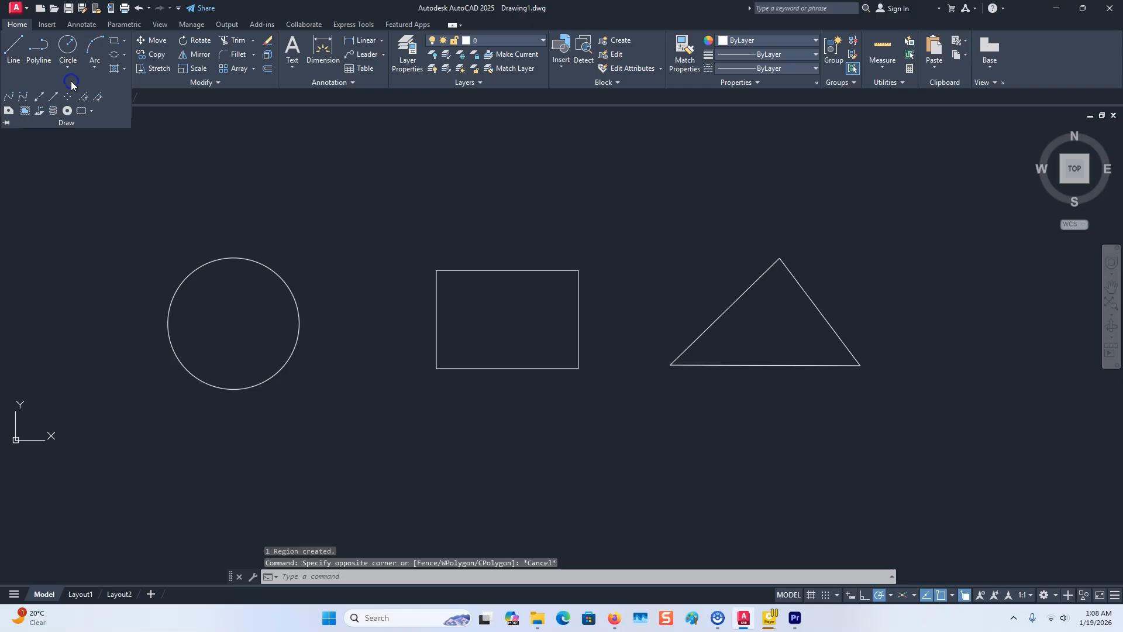
pyautogui.click(12, 115)
pyautogui.click(936, 451)
pyautogui.click(660, 236)
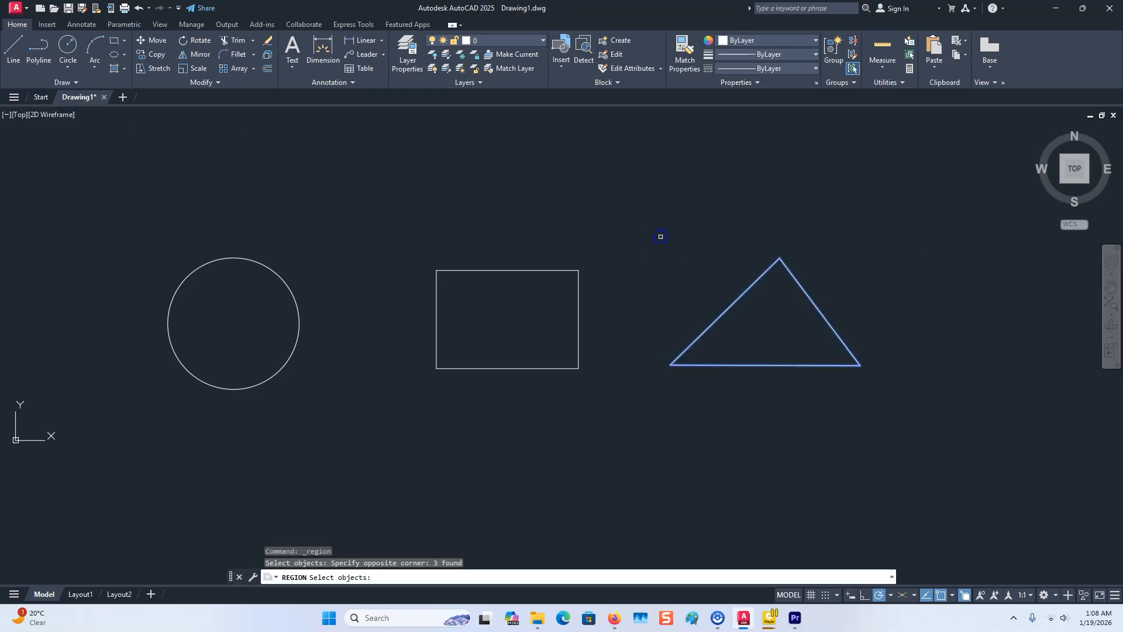
pyautogui.press('Return')
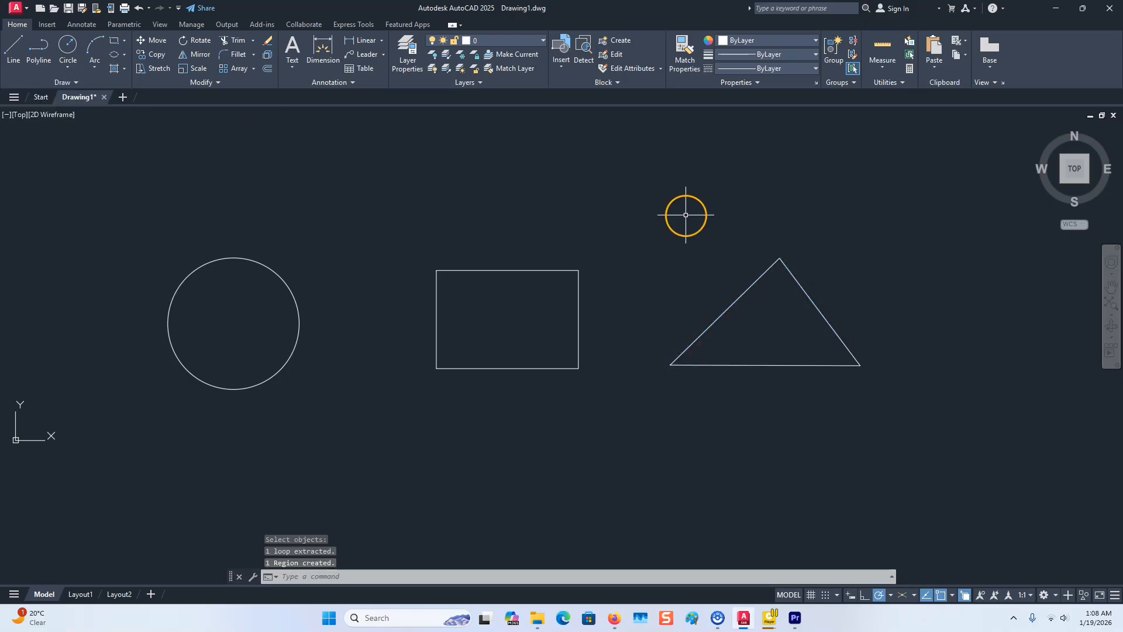
pyautogui.press('Escape')
# Try stretching the rectangle region by its upper-right corner grip, and undo the edit and the view change.
pyautogui.click(656, 296)
pyautogui.click(576, 296)
pyautogui.press('Escape')
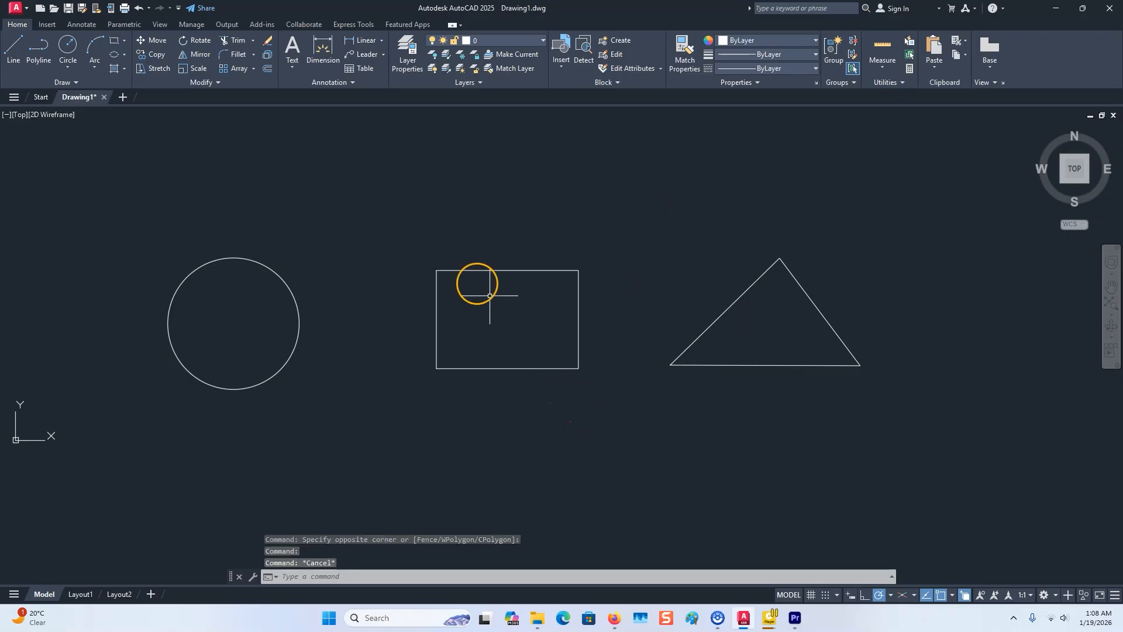
pyautogui.click(538, 269)
pyautogui.click(579, 270)
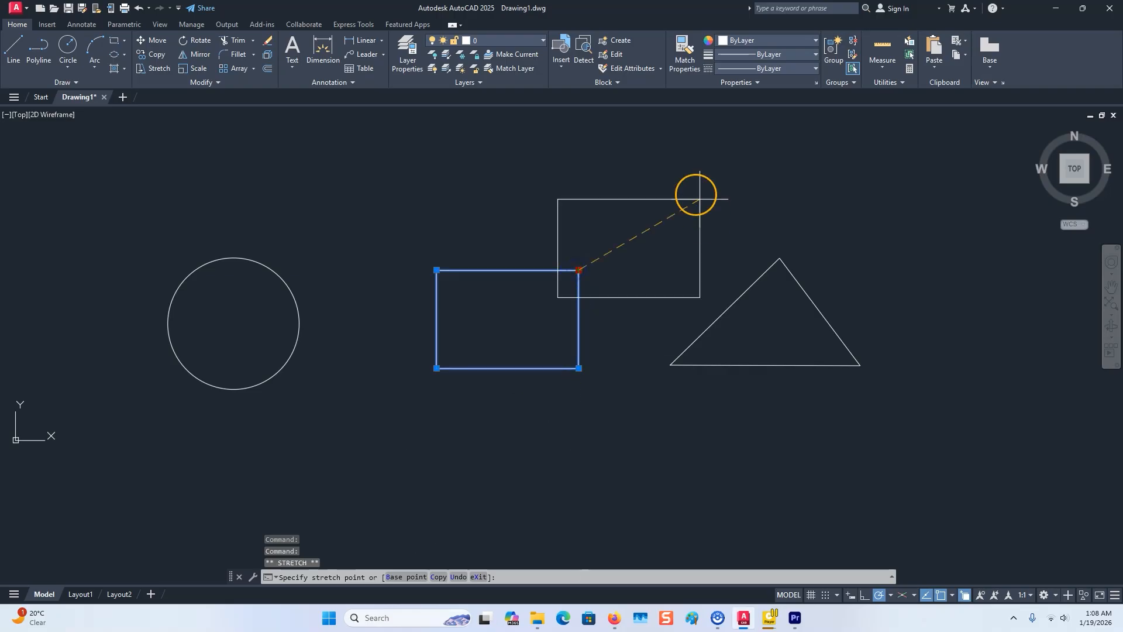
pyautogui.moveTo(609, 384); pyautogui.dragTo(611, 296, button='middle')
pyautogui.click(484, 358)
pyautogui.moveTo(567, 351); pyautogui.dragTo(593, 347, button='middle')
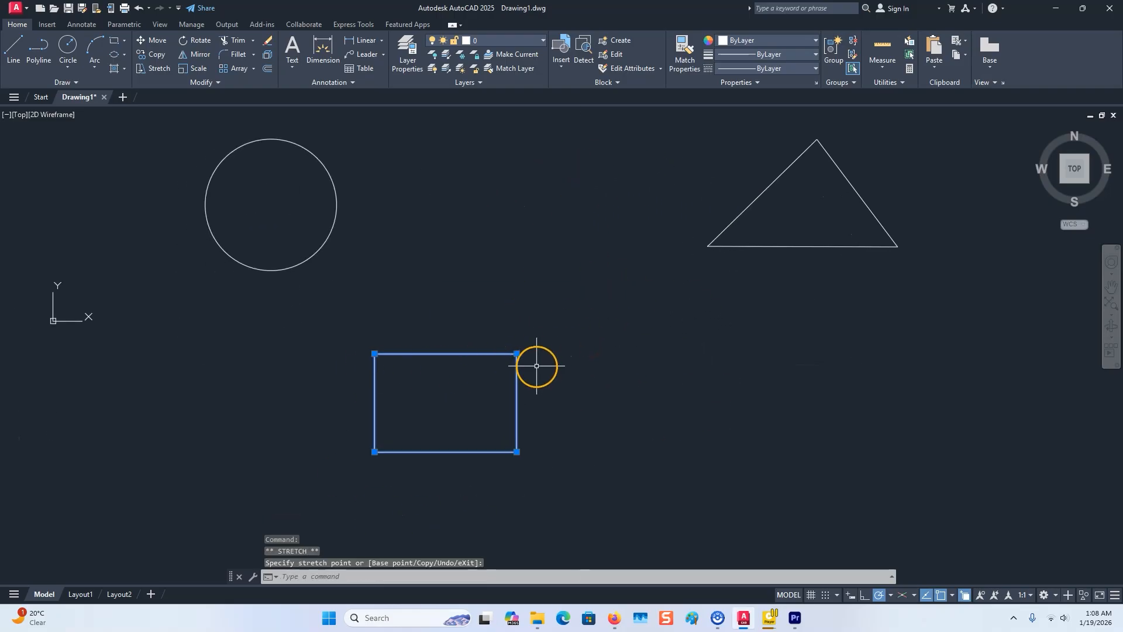
pyautogui.hotkey('ctrl', 'z')
pyautogui.hotkey('ctrl', 'z')
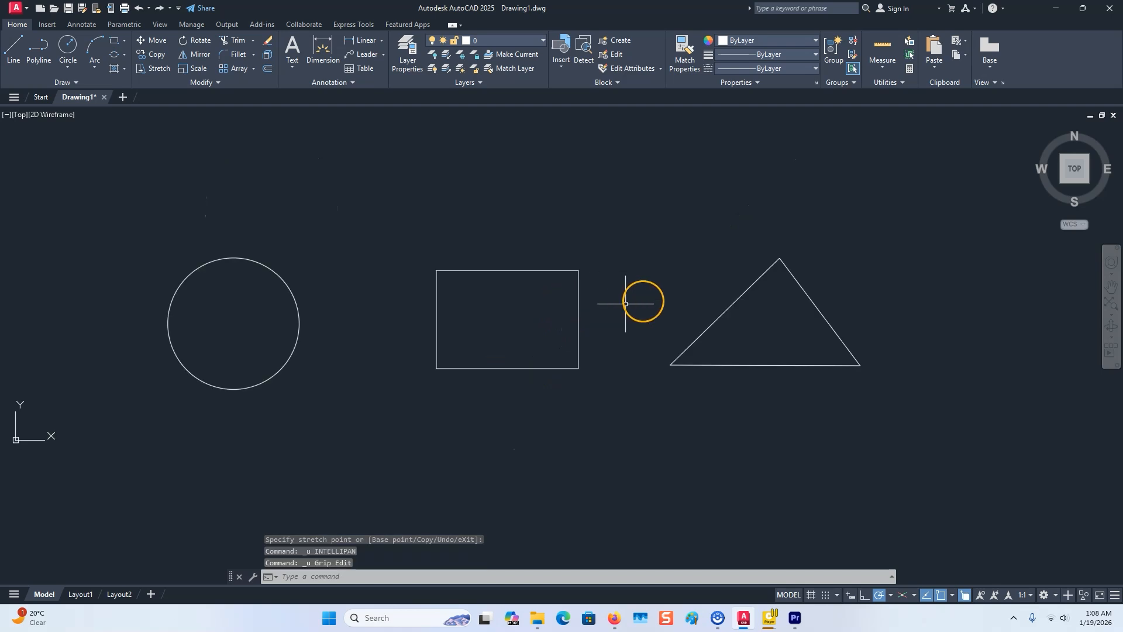
# Select the triangle region and delete it from the drawing.
pyautogui.click(917, 434)
pyautogui.click(645, 238)
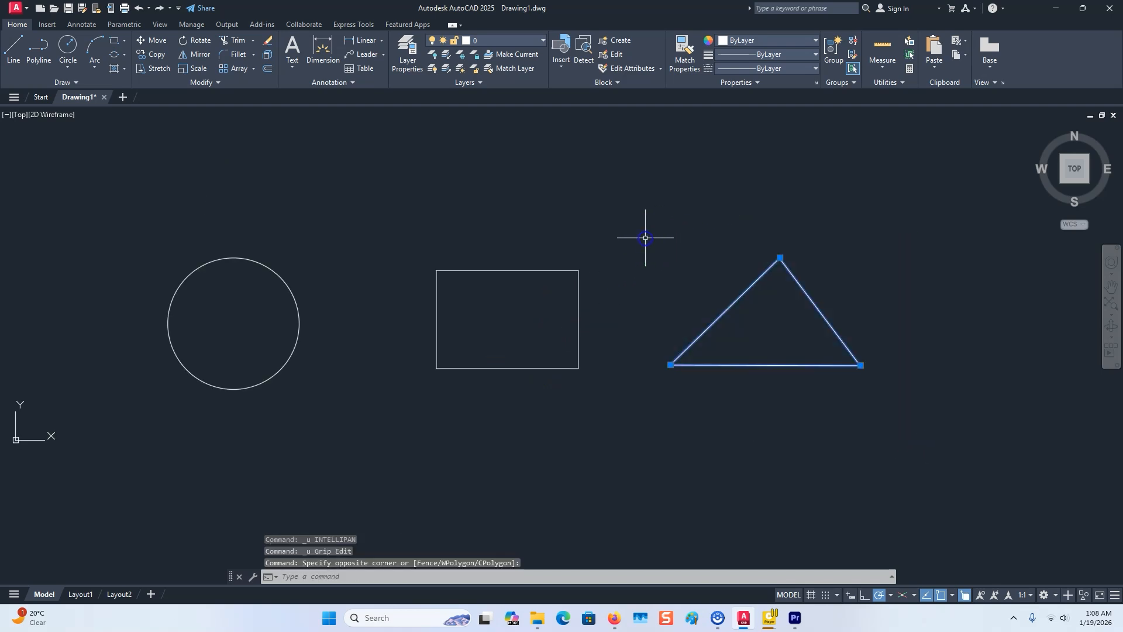
pyautogui.press('Delete')
# Move the rectangle region so its upper-left corner sits on the circle's center, overlapping the circle.
pyautogui.click(617, 306)
pyautogui.click(426, 263)
pyautogui.click(455, 379)
pyautogui.moveTo(436, 271); pyautogui.dragTo(234, 323)
pyautogui.moveTo(522, 343); pyautogui.dragTo(545, 332, button='middle')
pyautogui.press('Escape')
# Copy the overlapping circle and rectangle regions twice to the right in a horizontal row, using the circle's center as base point.
pyautogui.moveTo(521, 481); pyautogui.dragTo(143, 211)
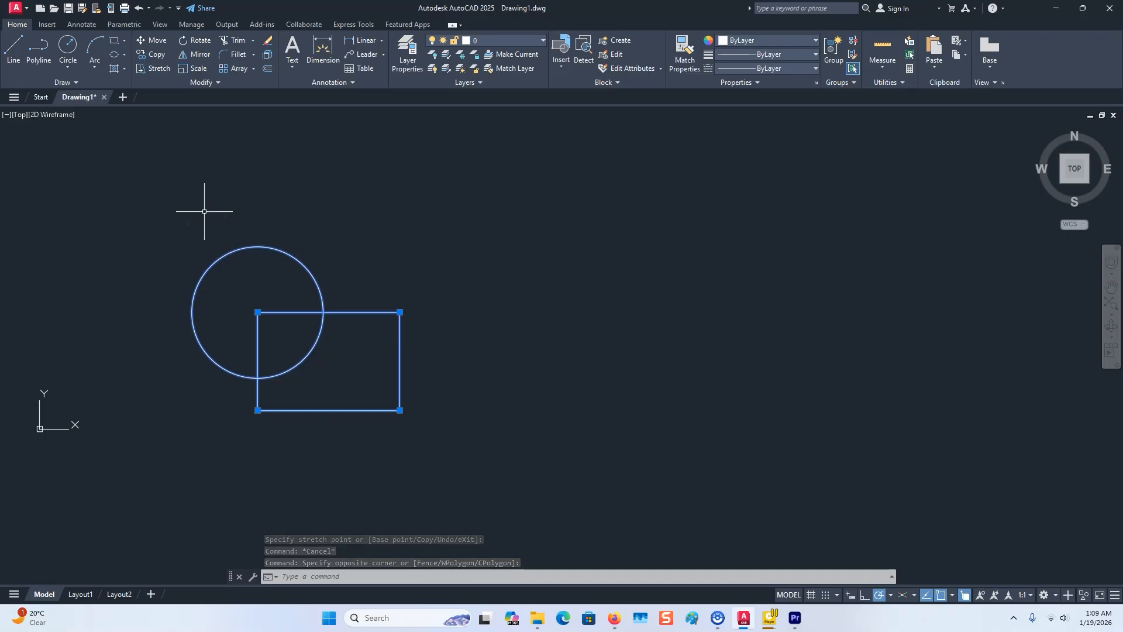
pyautogui.click(156, 54)
pyautogui.click(257, 312)
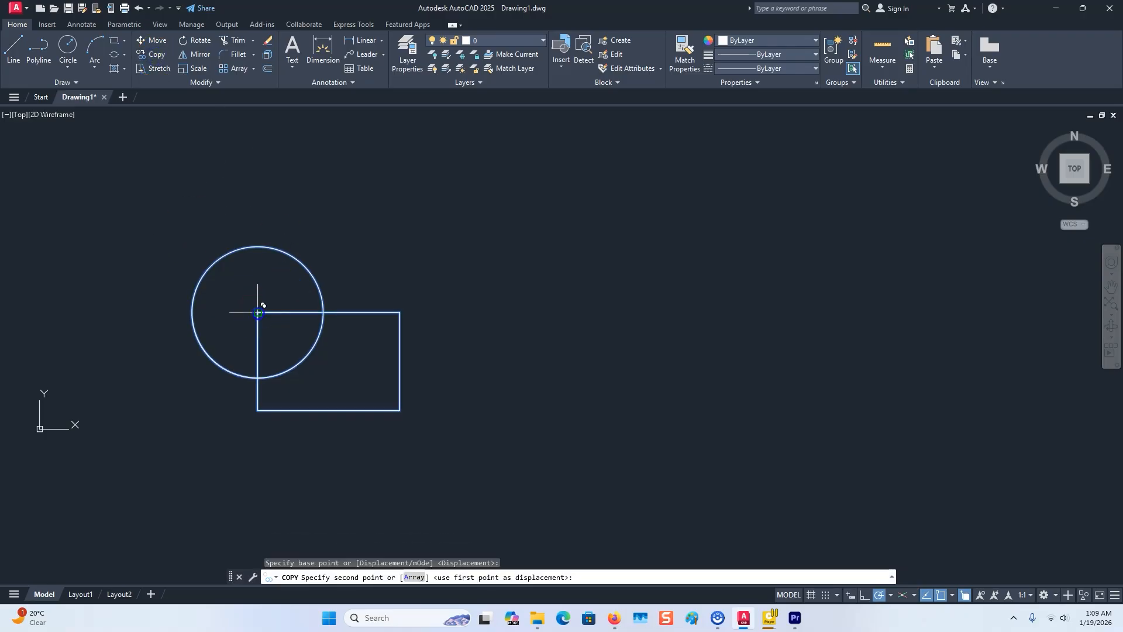
pyautogui.click(579, 311)
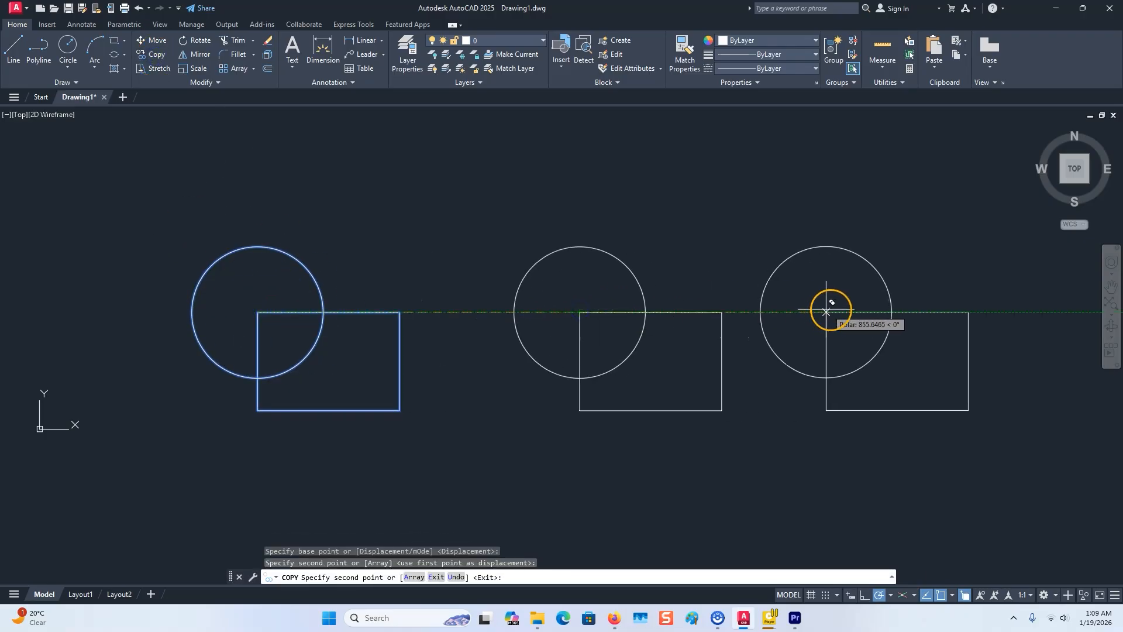
pyautogui.click(875, 311)
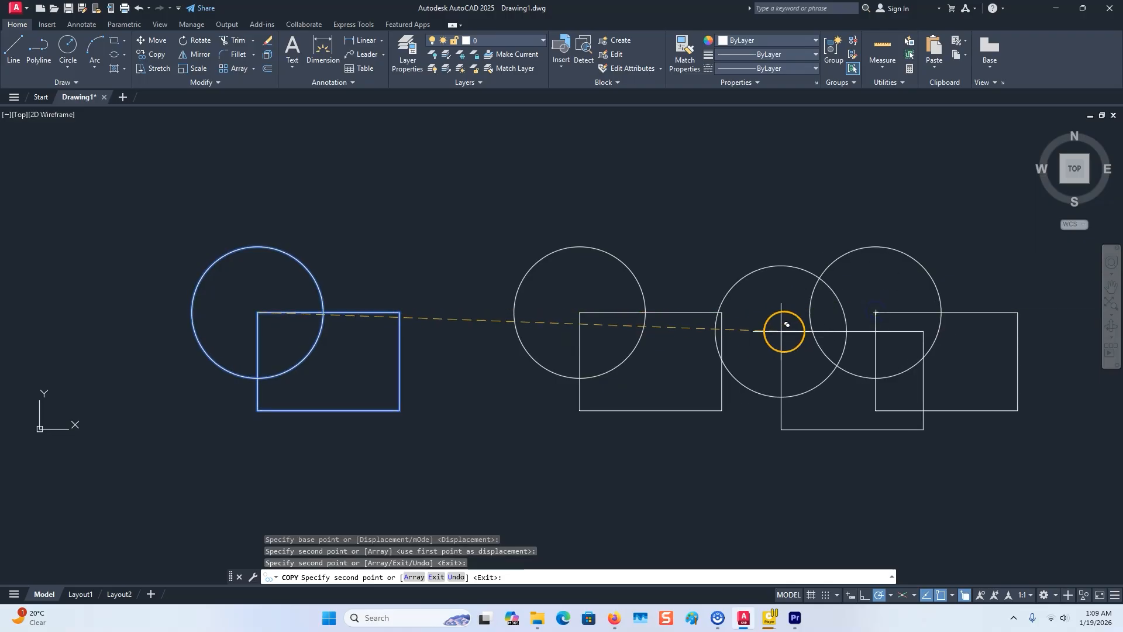
pyautogui.press('Escape')
pyautogui.moveTo(723, 272); pyautogui.dragTo(695, 258, button='middle')
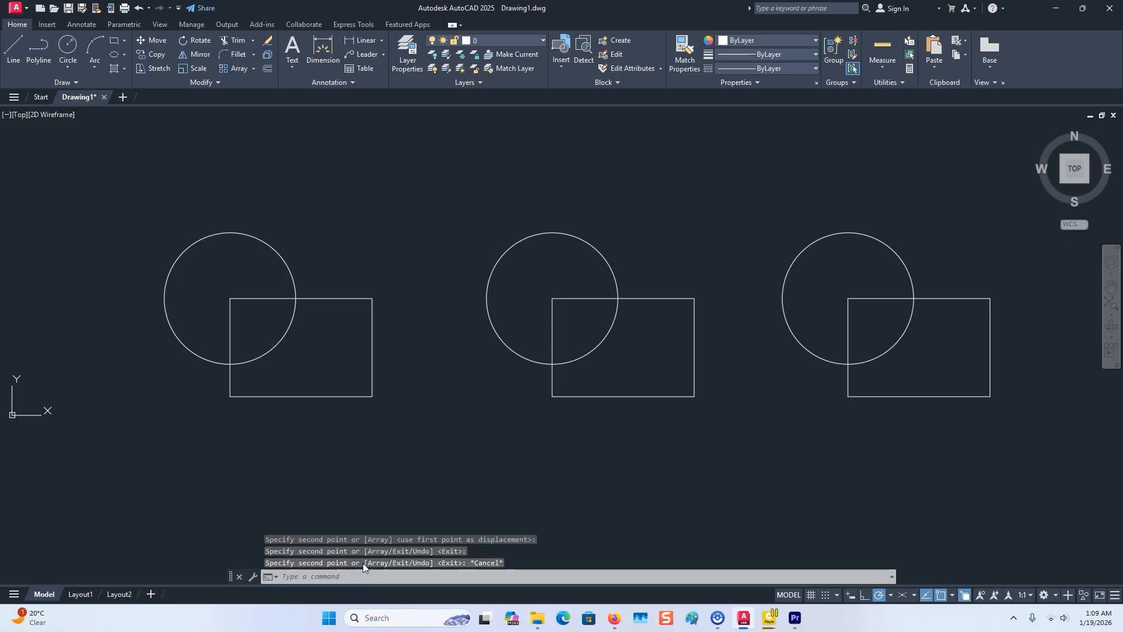
# Combine the circle and rectangle of the leftmost pair into one region with the UNION command.
pyautogui.write('UNIOn')
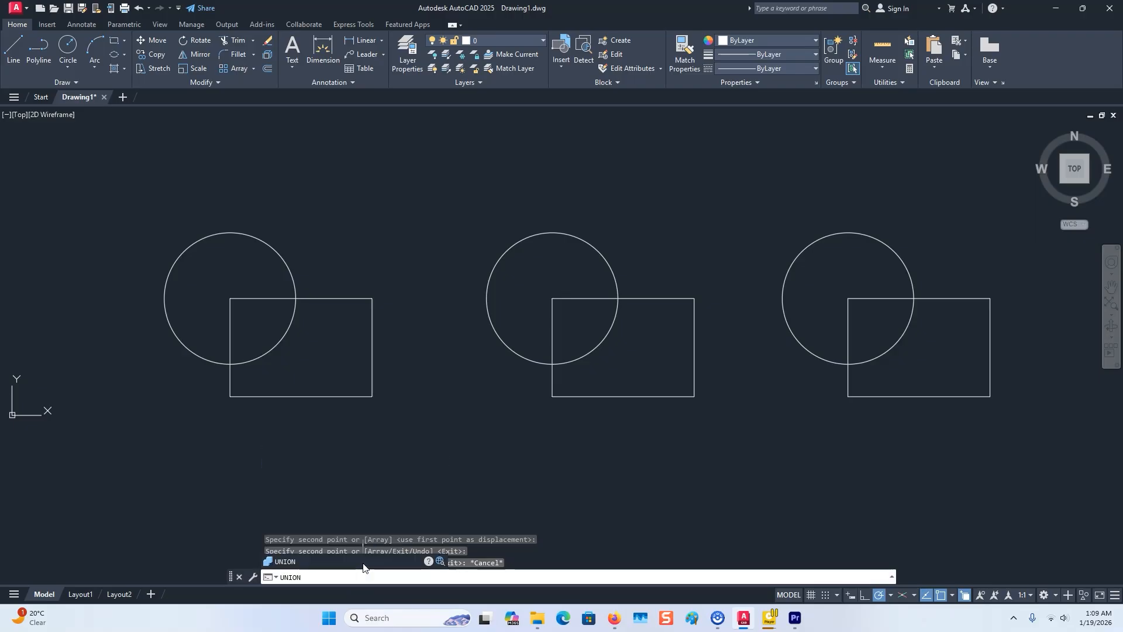
pyautogui.click(286, 562)
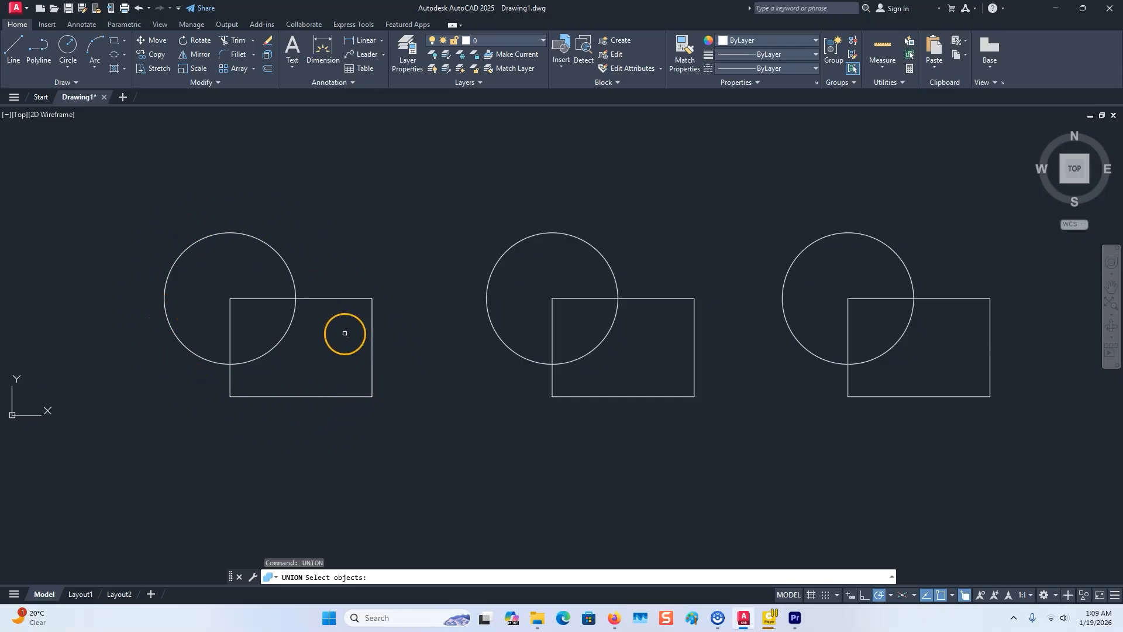
pyautogui.click(262, 241)
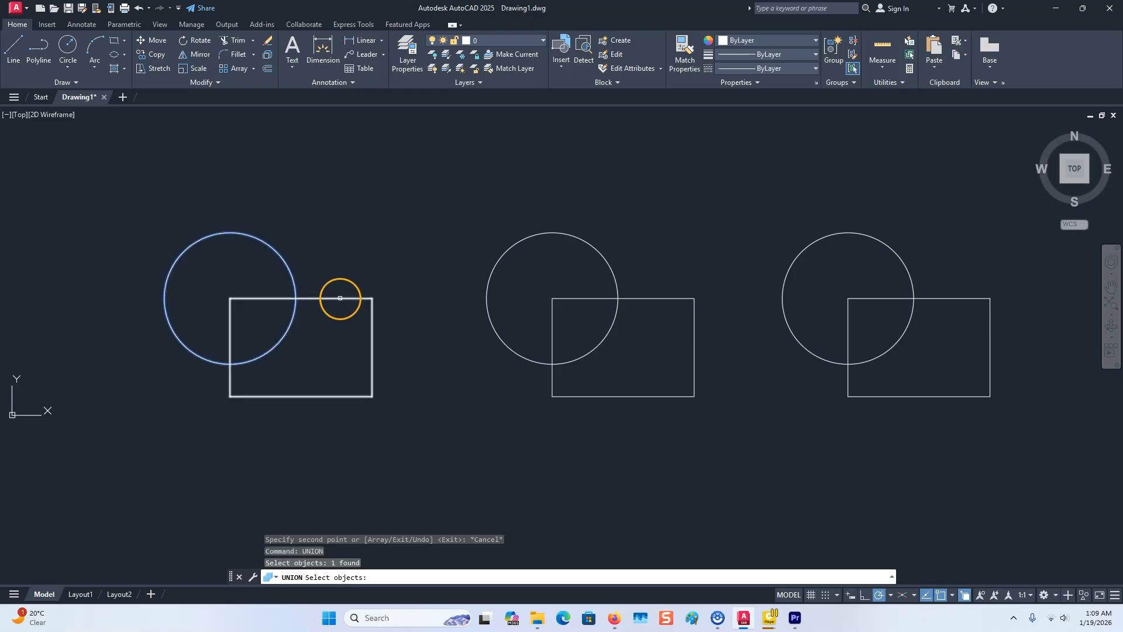
pyautogui.click(339, 298)
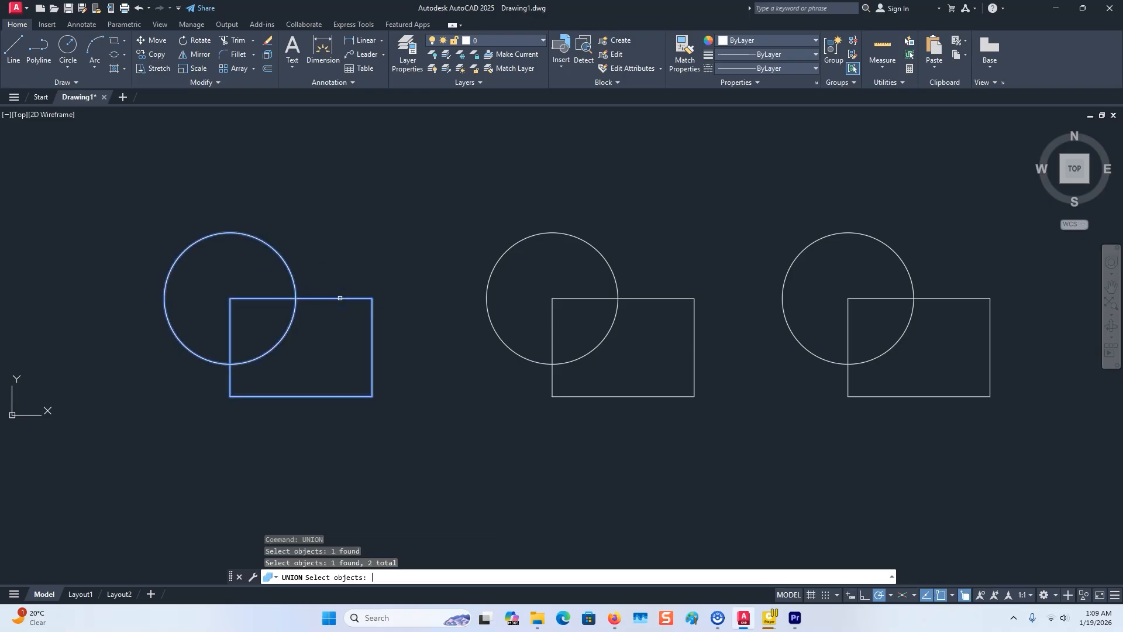
pyautogui.press('Return')
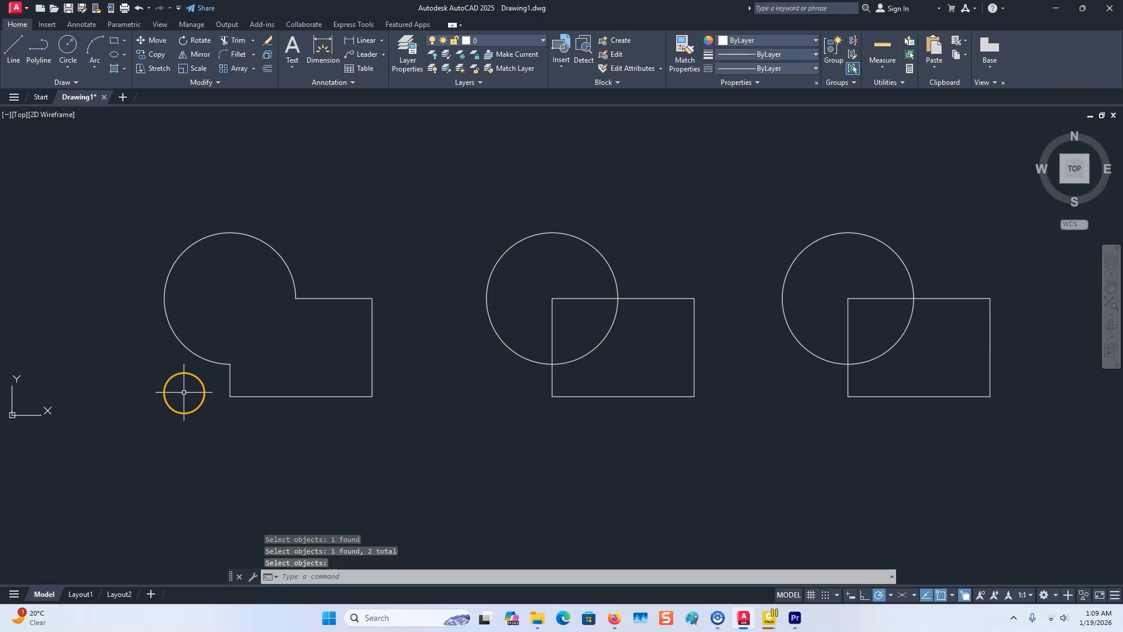
pyautogui.moveTo(341, 321); pyautogui.dragTo(318, 321, button='middle')
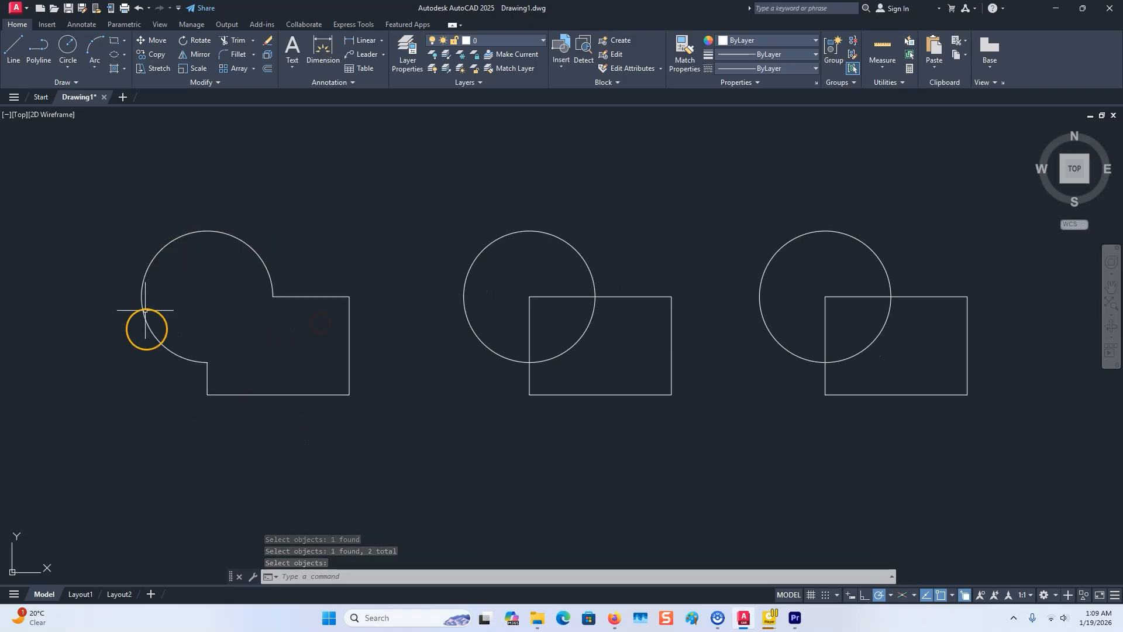
# Subtract the rectangle region from the circle region of the middle pair with the SUBTRACT command.
pyautogui.moveTo(335, 394); pyautogui.dragTo(296, 388, button='middle')
pyautogui.moveTo(402, 389); pyautogui.dragTo(381, 396, button='middle')
pyautogui.scroll(2, 407, 398)
pyautogui.scroll(-2, 326, 409)
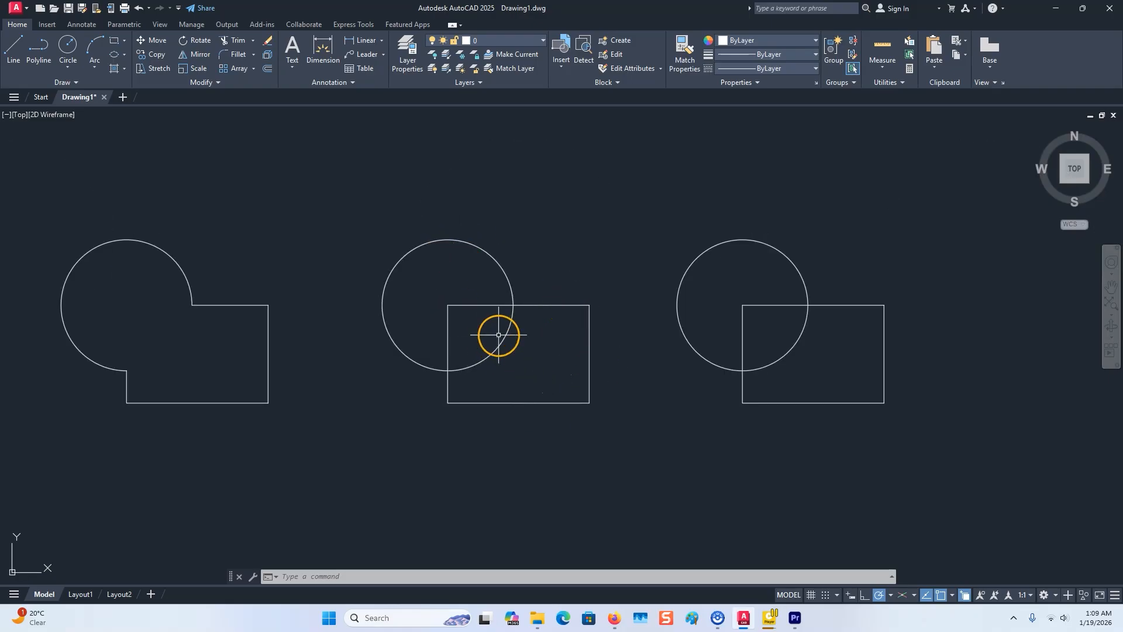
pyautogui.moveTo(494, 358); pyautogui.dragTo(462, 358, button='middle')
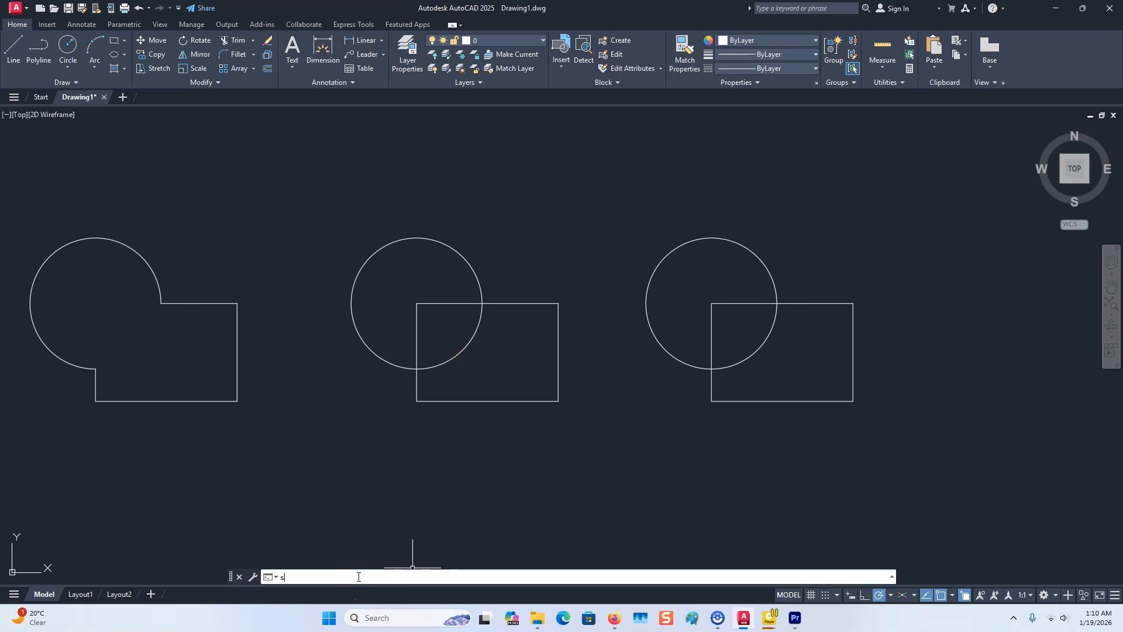
pyautogui.write('ub')
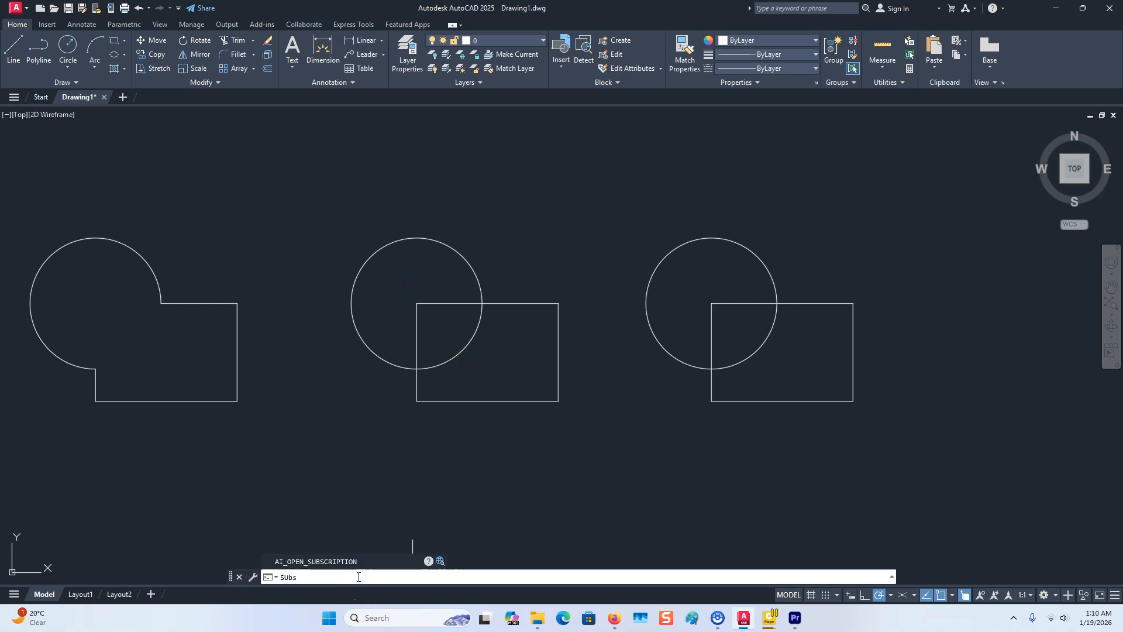
pyautogui.press('BackSpace')
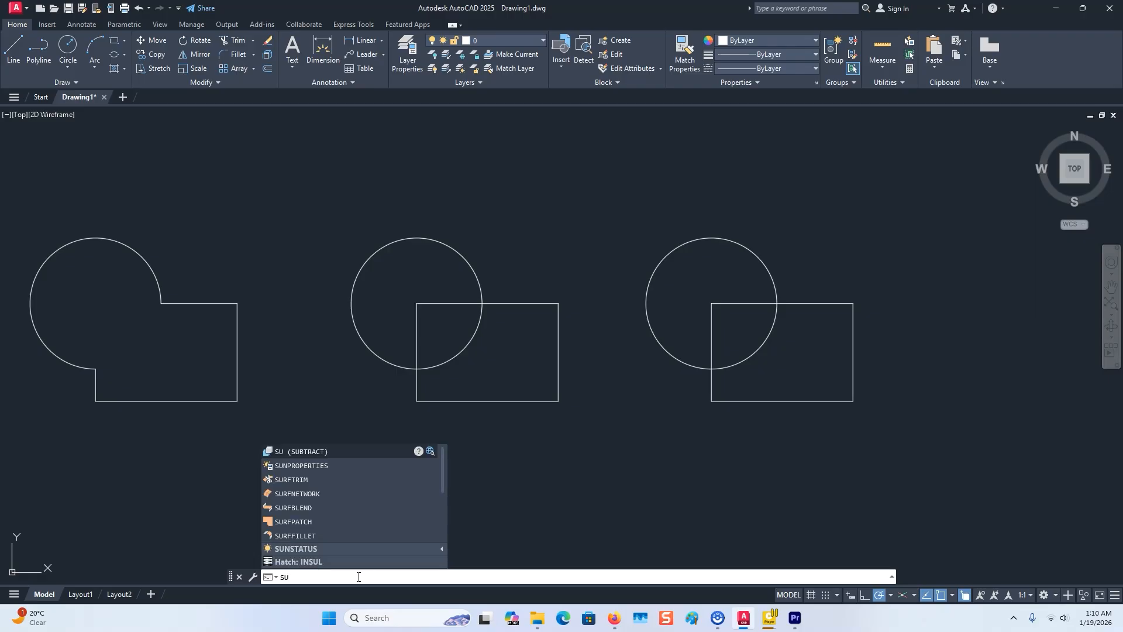
pyautogui.write('bs')
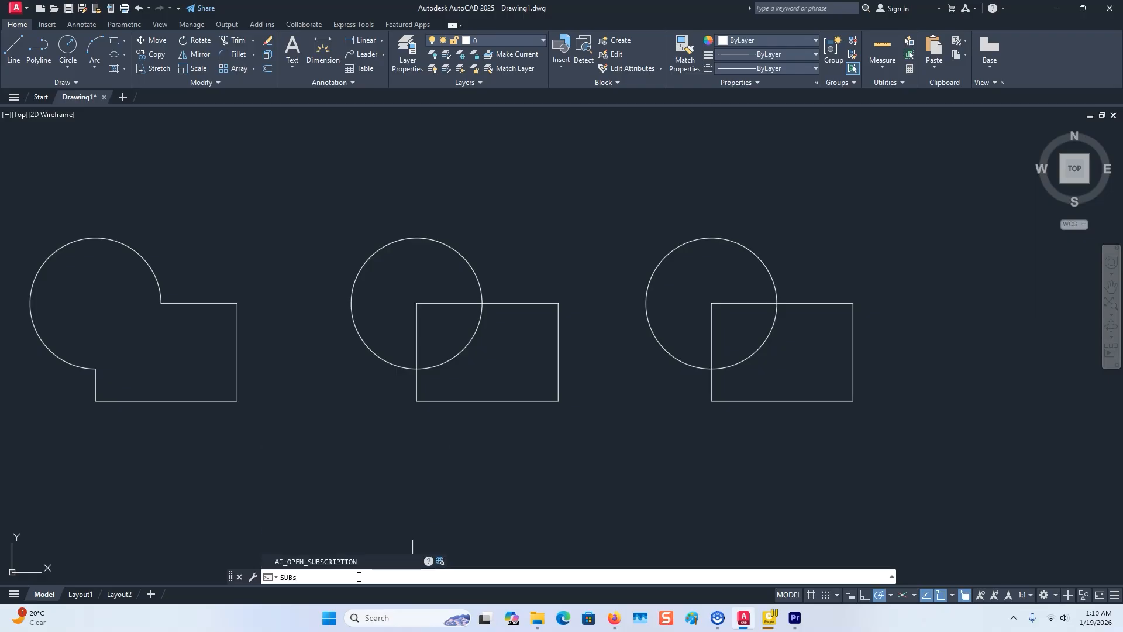
pyautogui.click(300, 535)
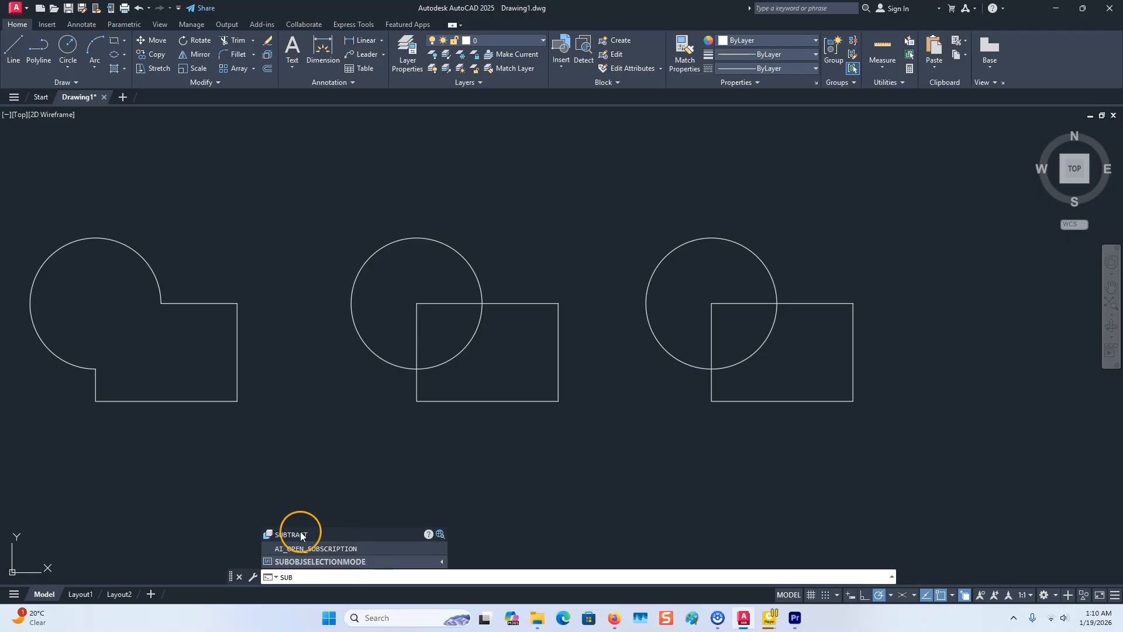
pyautogui.click(298, 536)
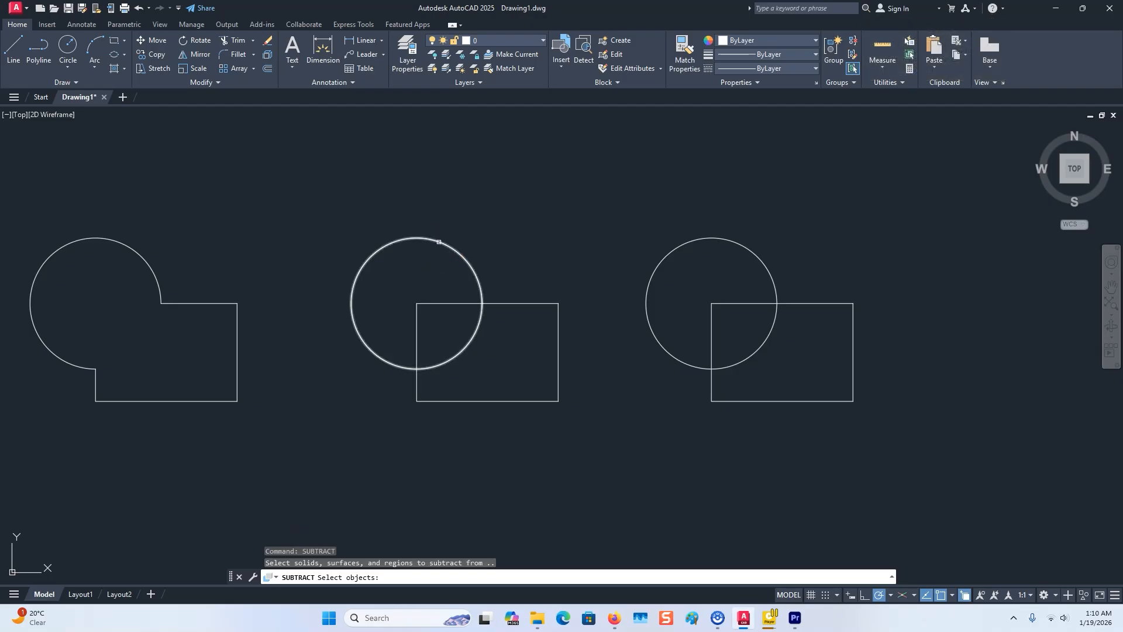
pyautogui.click(439, 241)
pyautogui.press('Return')
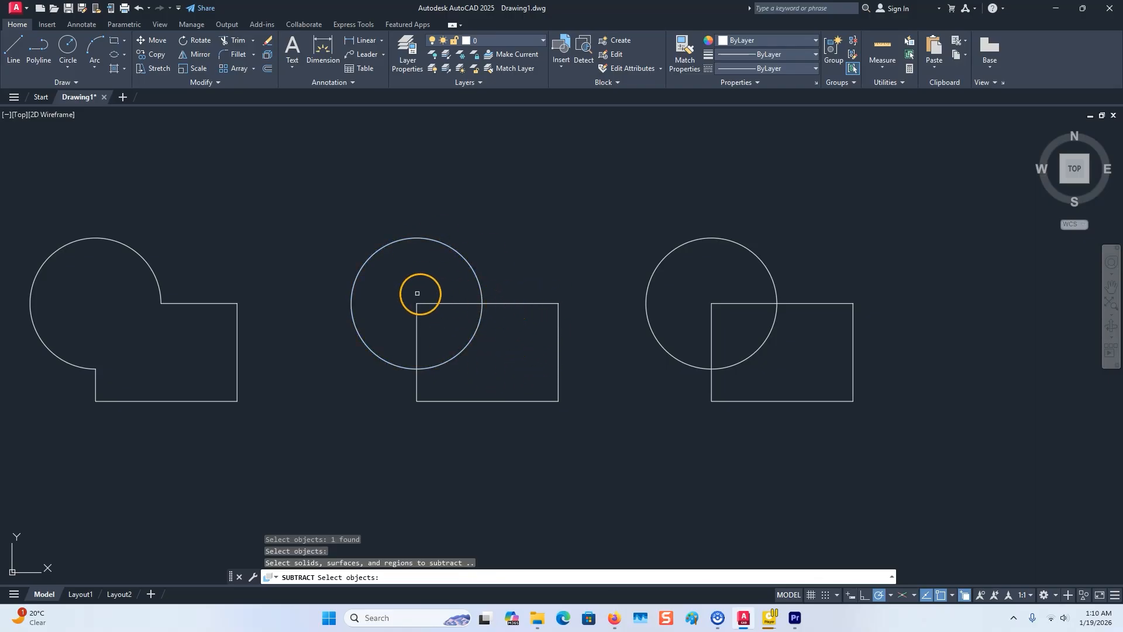
pyautogui.click(499, 304)
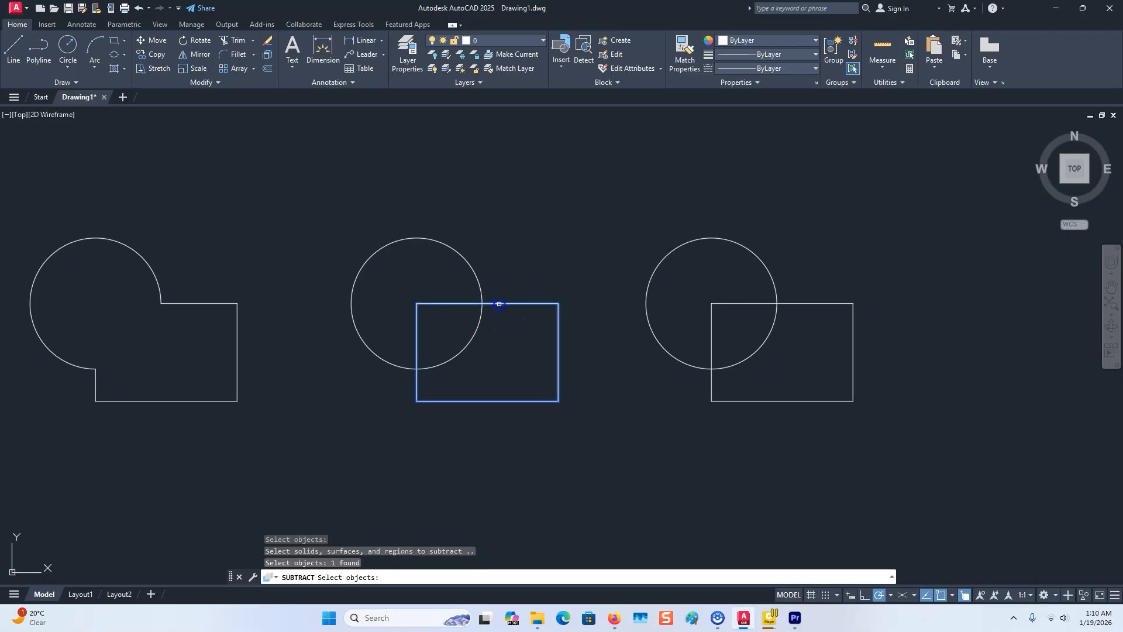
pyautogui.press('Return')
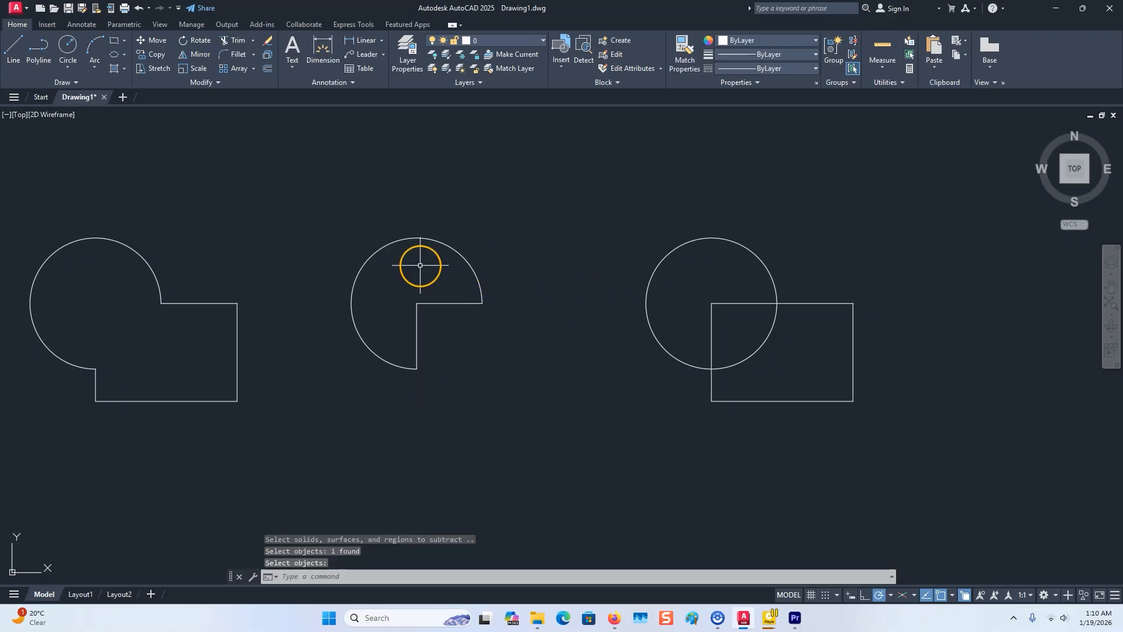
# Undo the subtraction of the rectangle from the circle in the middle pair.
pyautogui.scroll(2, 468, 327)
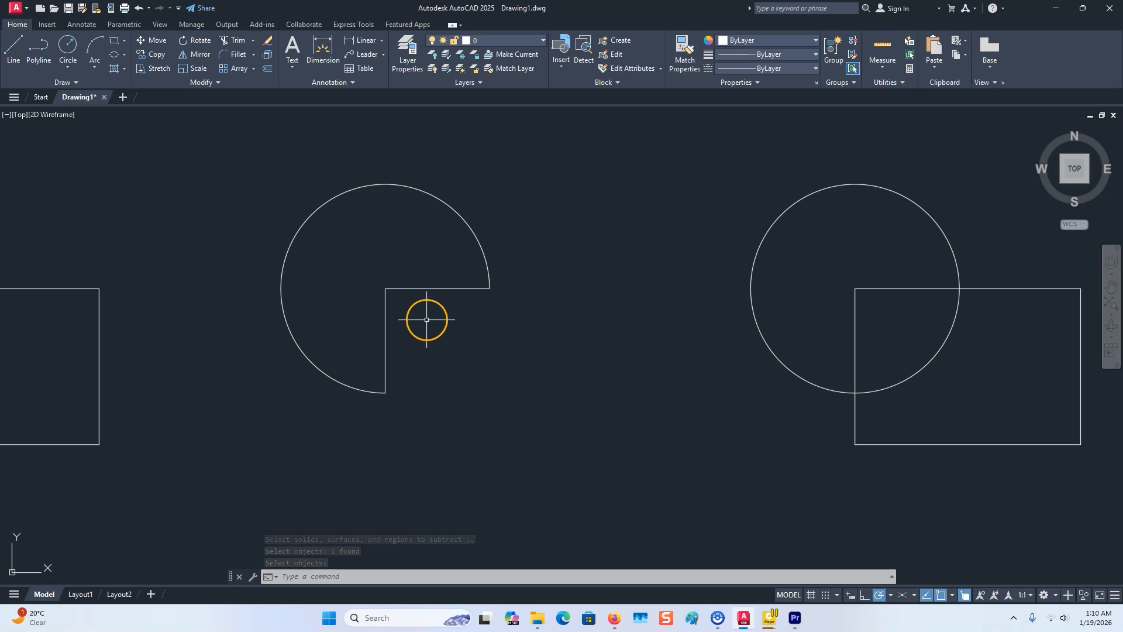
pyautogui.scroll(-2, 483, 353)
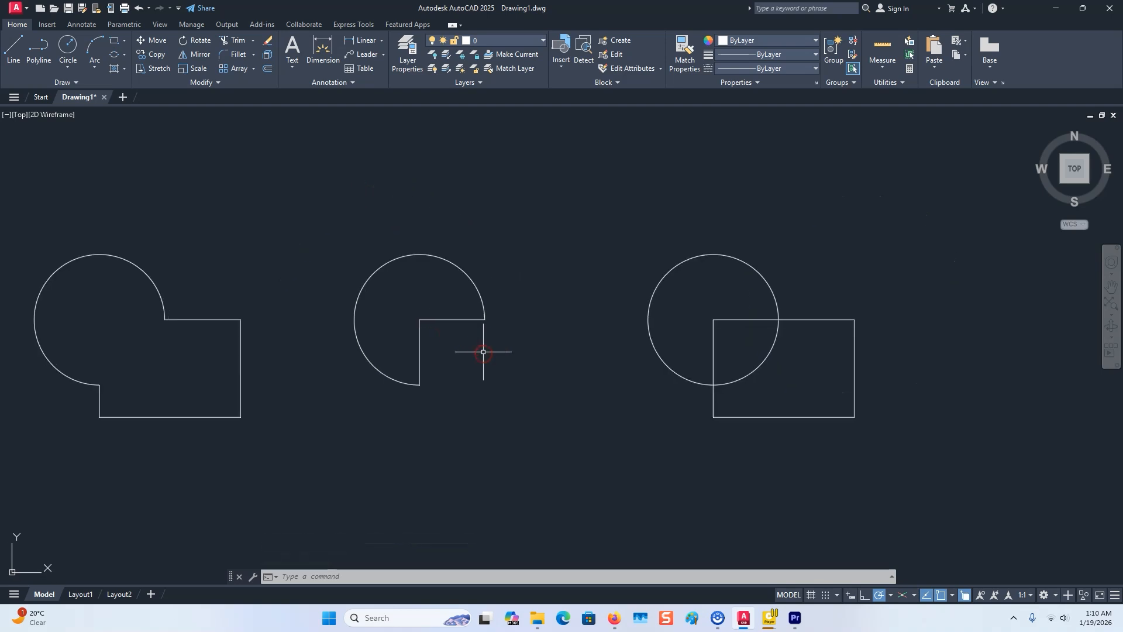
pyautogui.hotkey('ctrl', 'z')
pyautogui.hotkey('ctrl', 'z')
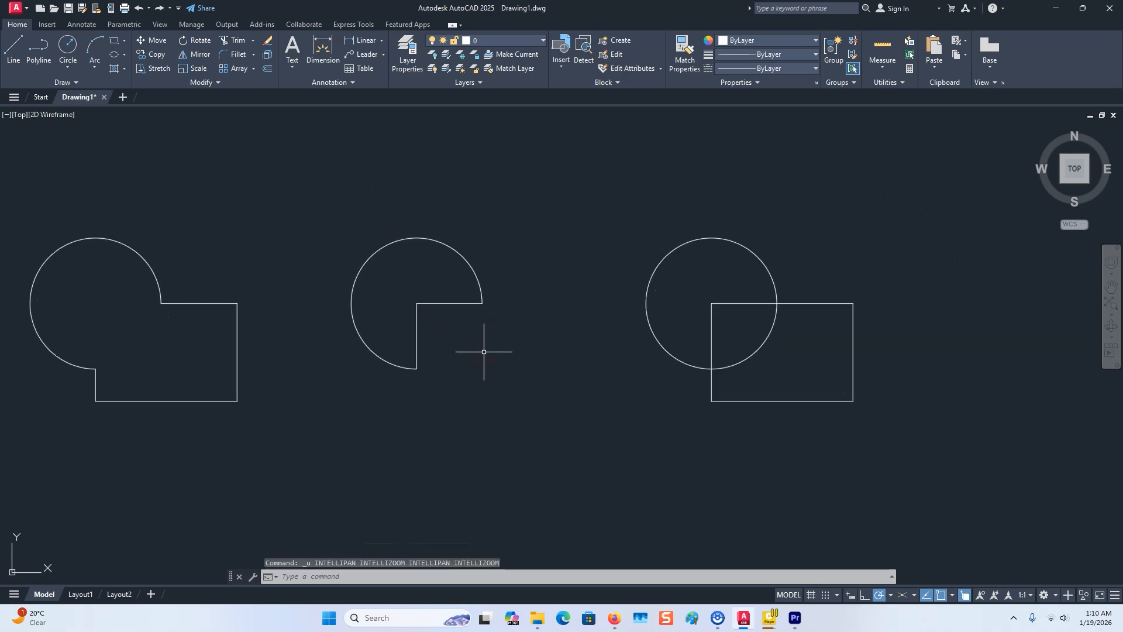
# Subtract the circle region from the rectangle region of the middle pair with the SUBTRACT command.
pyautogui.write('subs')
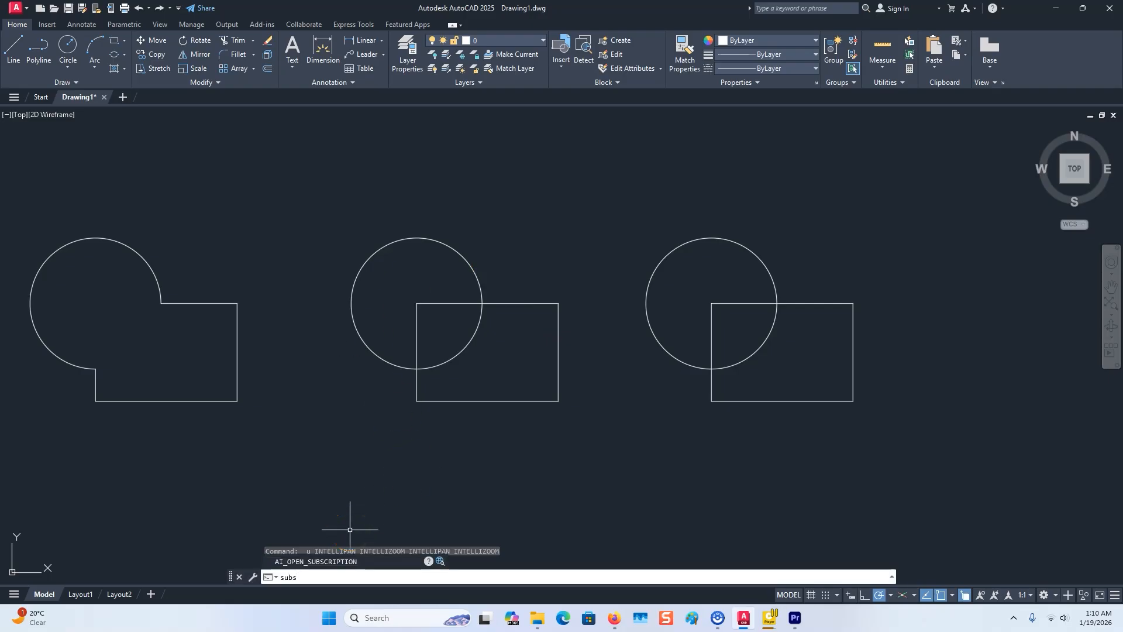
pyautogui.press('BackSpace')
pyautogui.press('BackSpace')
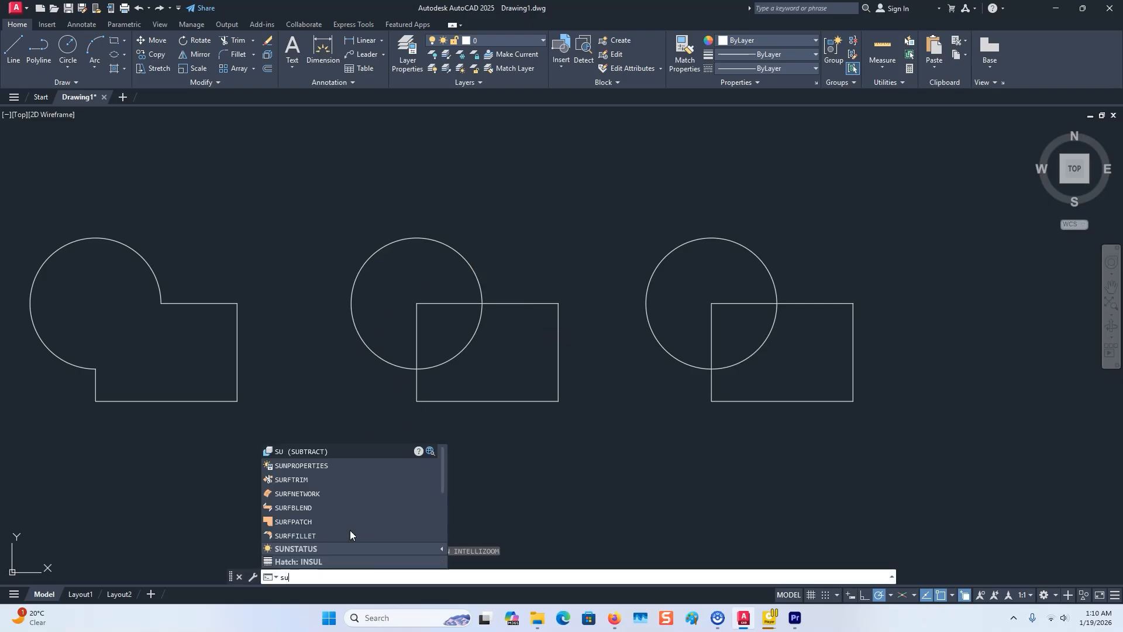
pyautogui.write('bs')
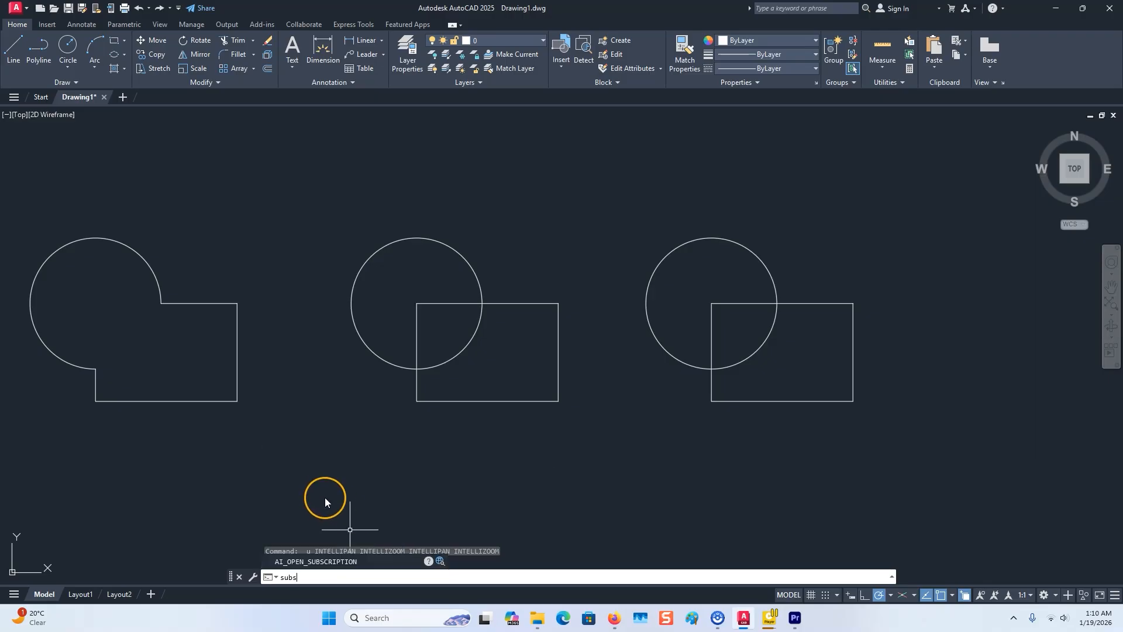
pyautogui.write('t')
pyautogui.click(297, 550)
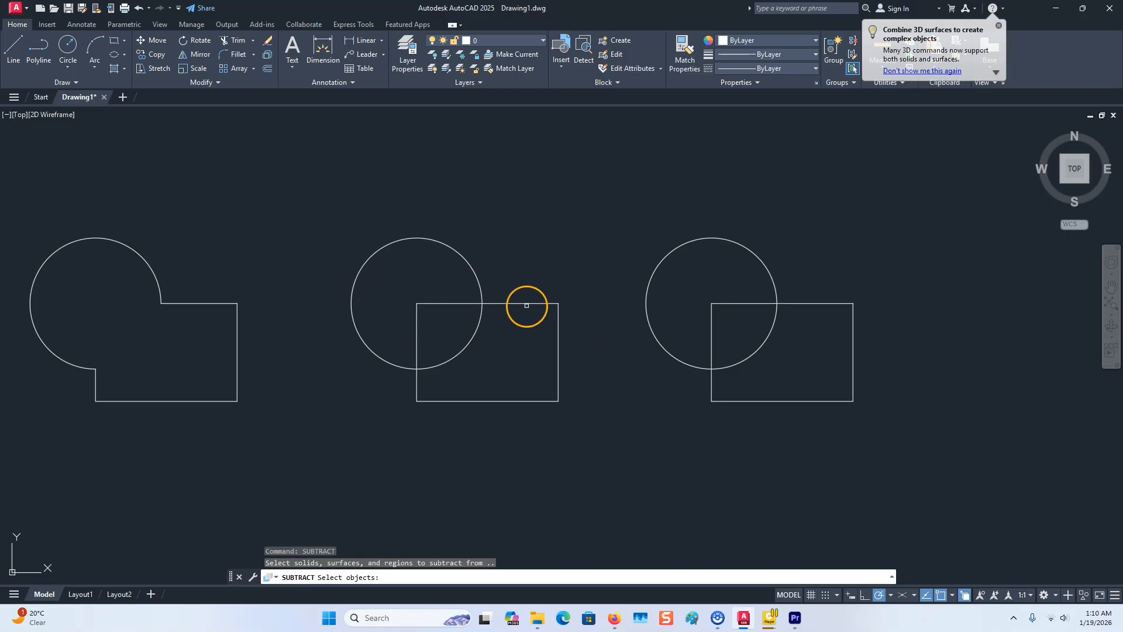
pyautogui.click(527, 304)
pyautogui.press('Return')
pyautogui.click(569, 267)
pyautogui.click(462, 256)
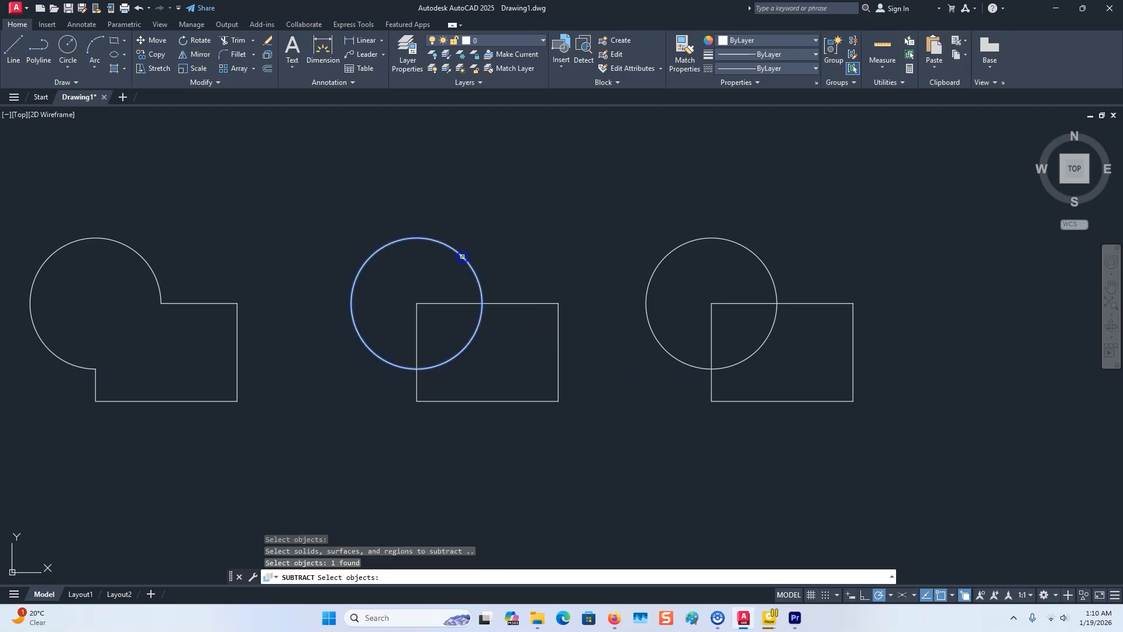
pyautogui.press('Return')
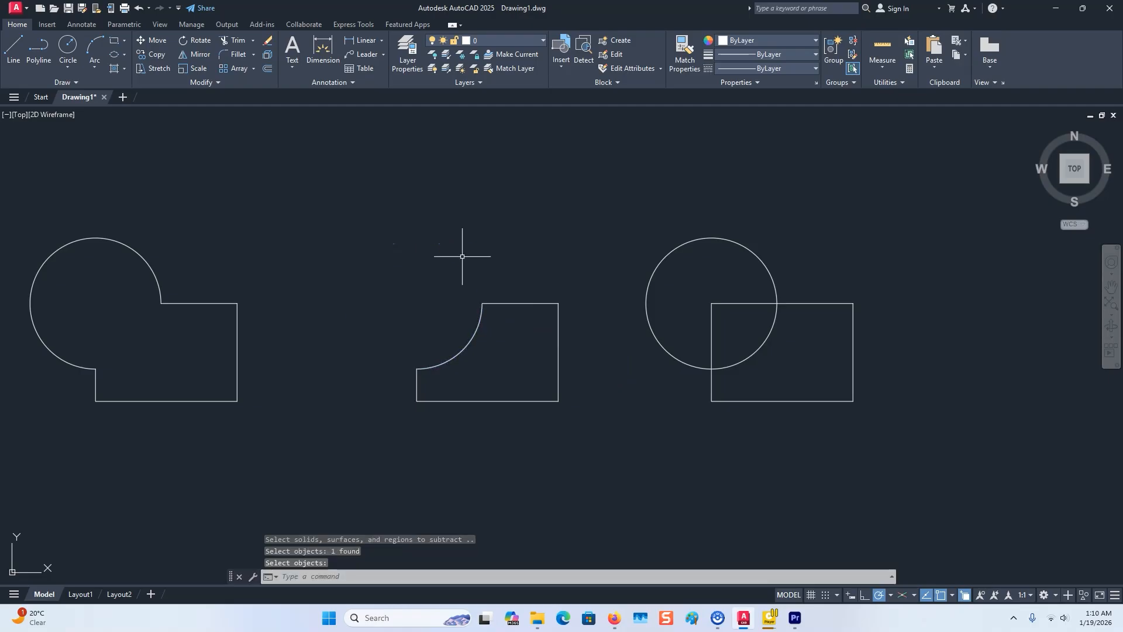
# Undo the subtraction of the circle from the rectangle in the middle pair.
pyautogui.moveTo(547, 343); pyautogui.dragTo(526, 338, button='middle')
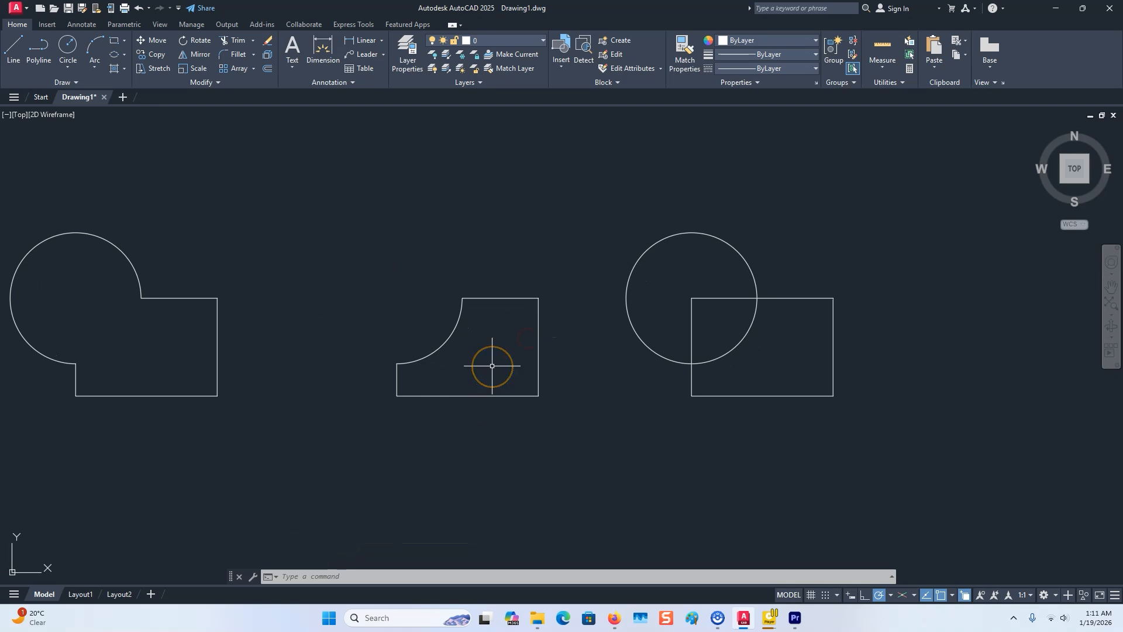
pyautogui.hotkey('ctrl', 'z')
pyautogui.moveTo(495, 361); pyautogui.dragTo(463, 357, button='middle')
# Reduce the circle and rectangle of the rightmost pair to their common overlap area with the INTERSECT command.
pyautogui.click(381, 578)
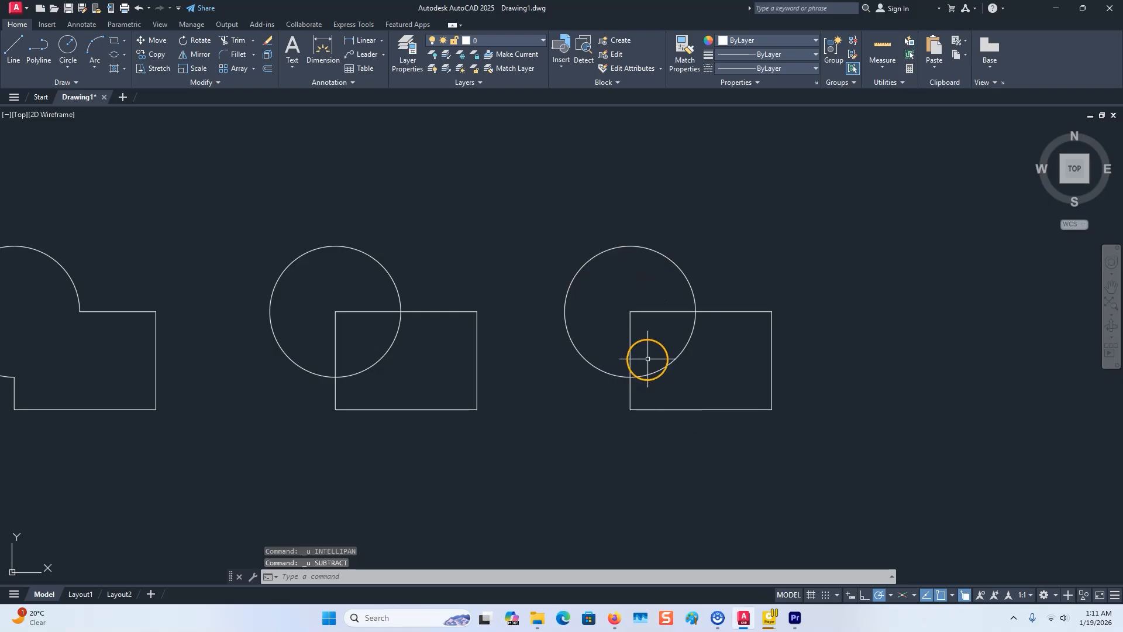
pyautogui.moveTo(647, 358); pyautogui.dragTo(642, 341, button='middle')
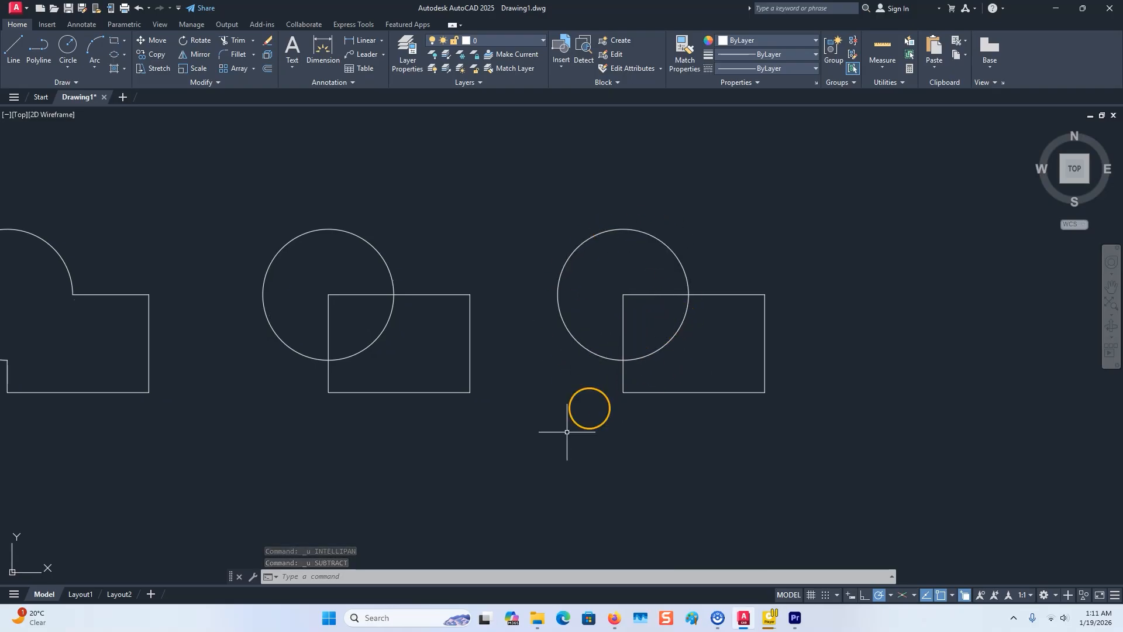
pyautogui.write('in')
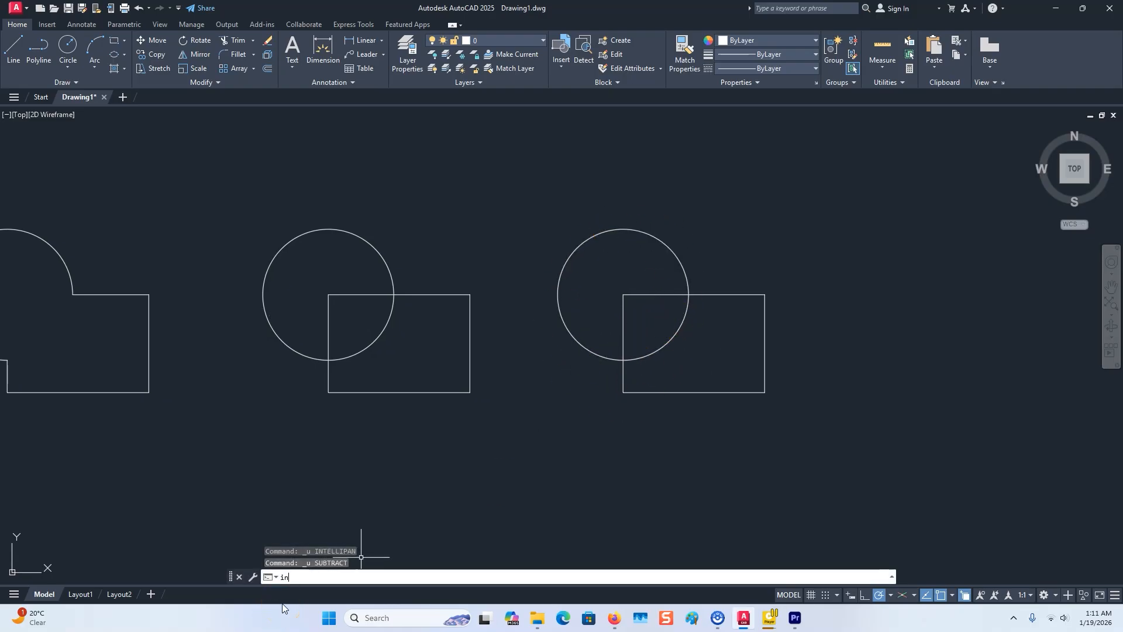
pyautogui.write('ter')
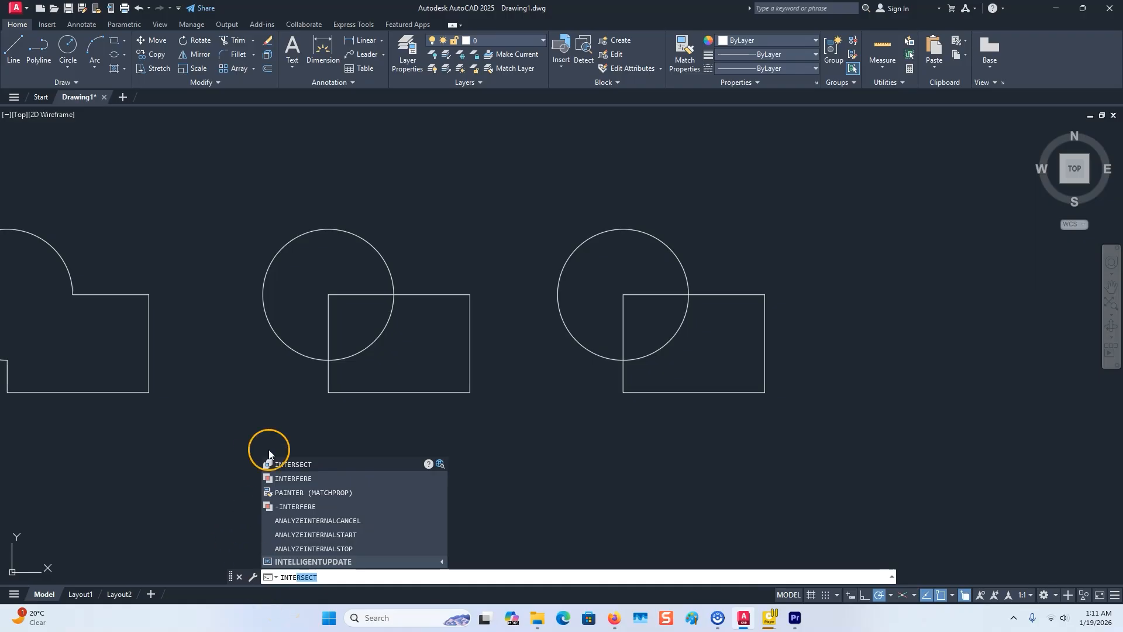
pyautogui.click(287, 463)
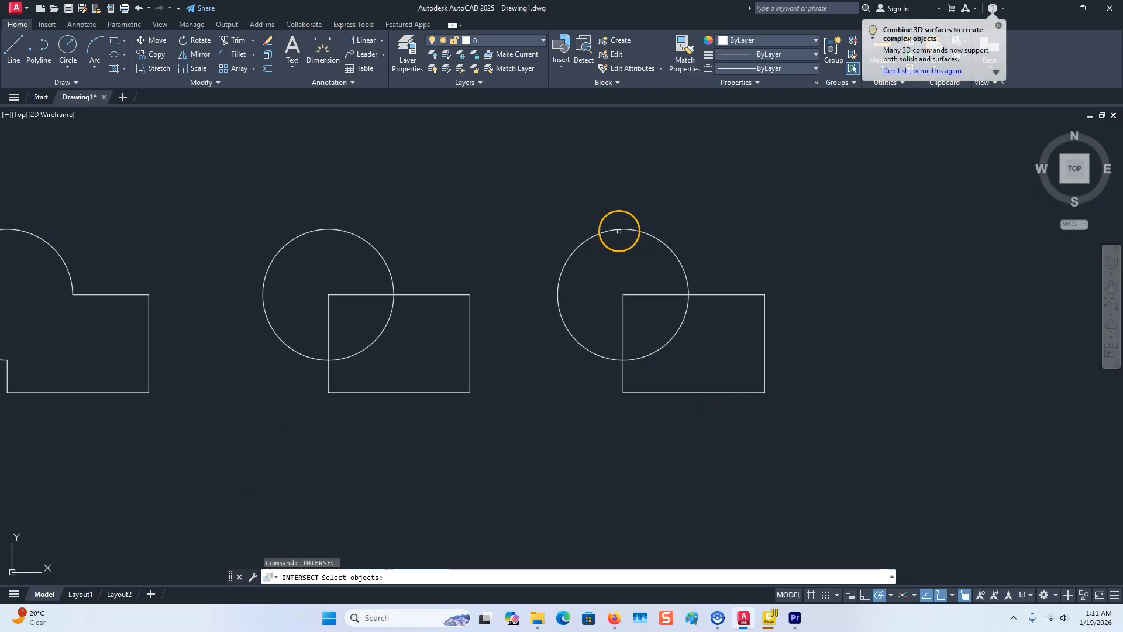
pyautogui.click(619, 229)
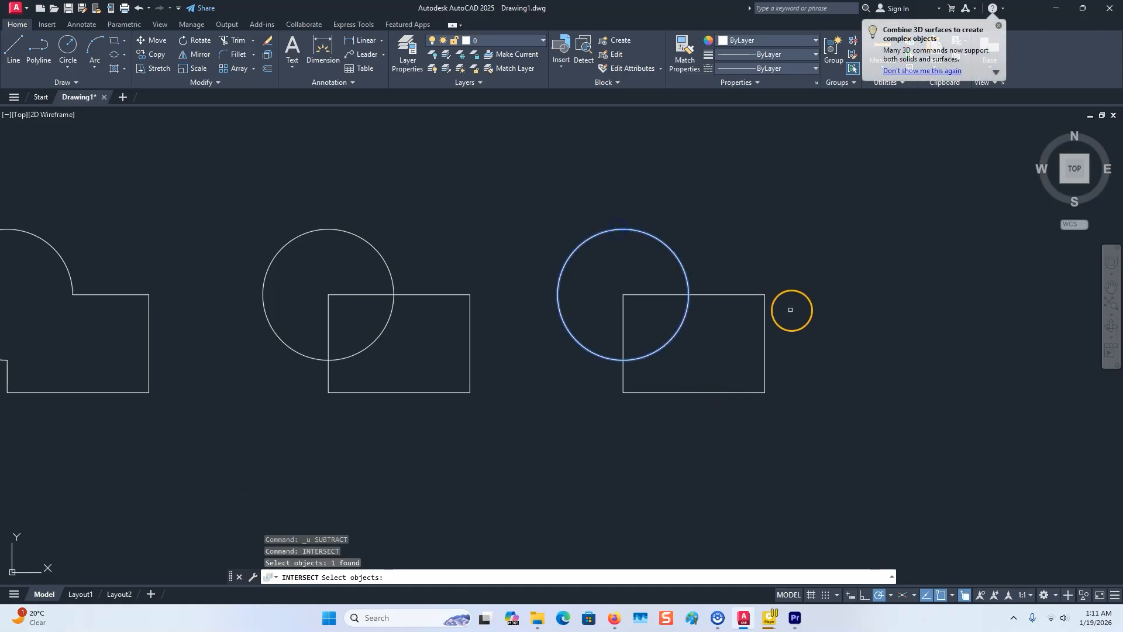
pyautogui.click(748, 294)
pyautogui.press('Return')
pyautogui.moveTo(711, 311); pyautogui.dragTo(851, 316, button='middle')
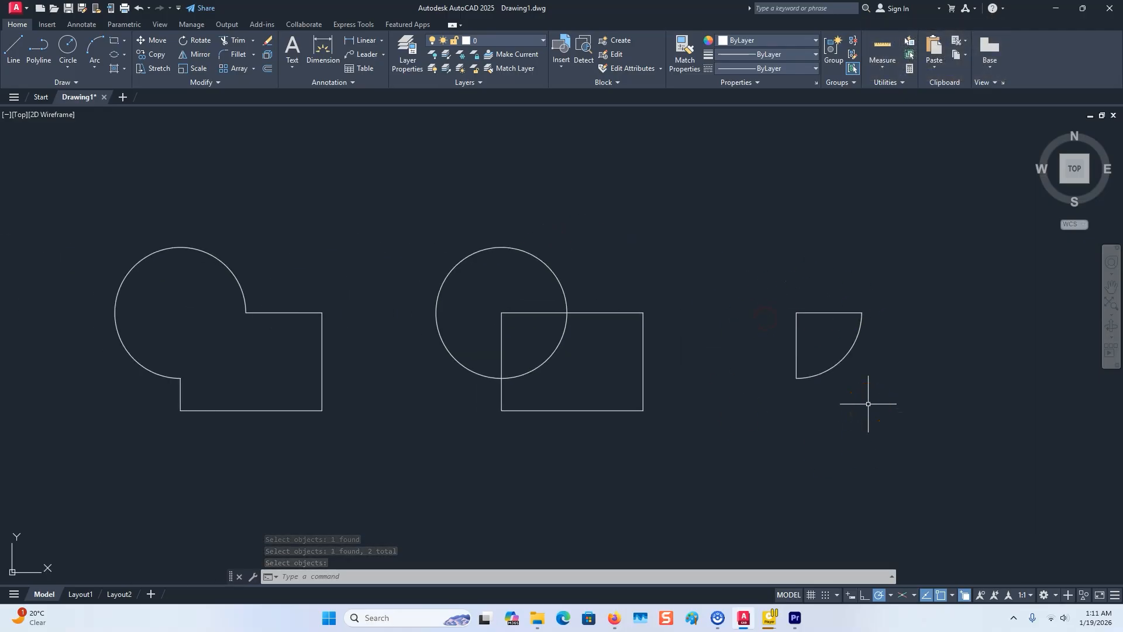
pyautogui.moveTo(810, 402); pyautogui.dragTo(775, 378, button='middle')
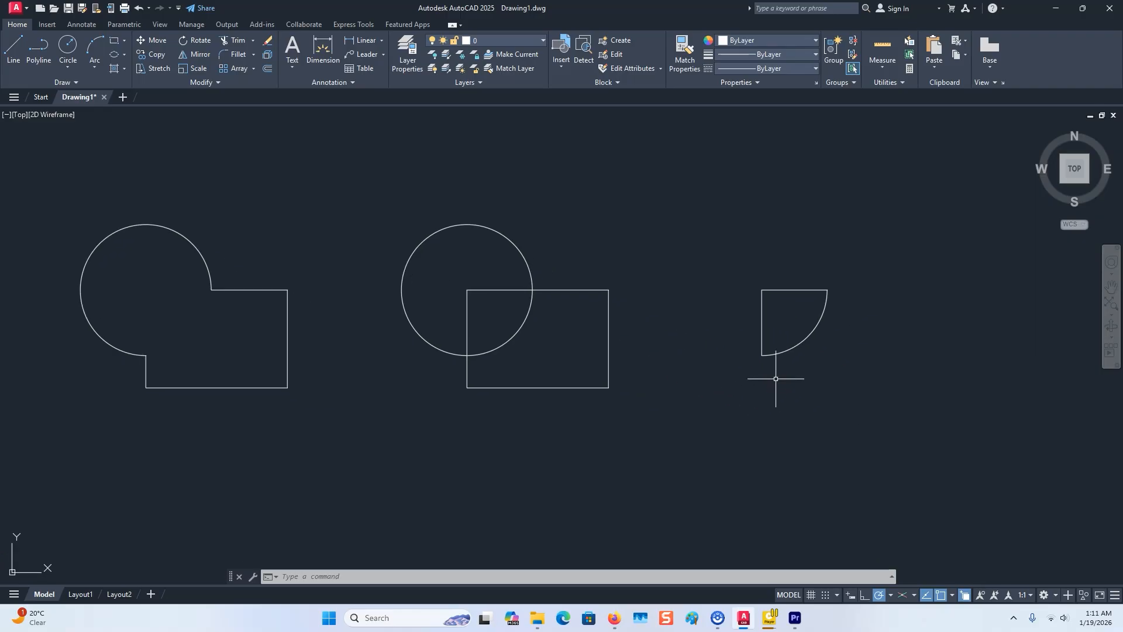